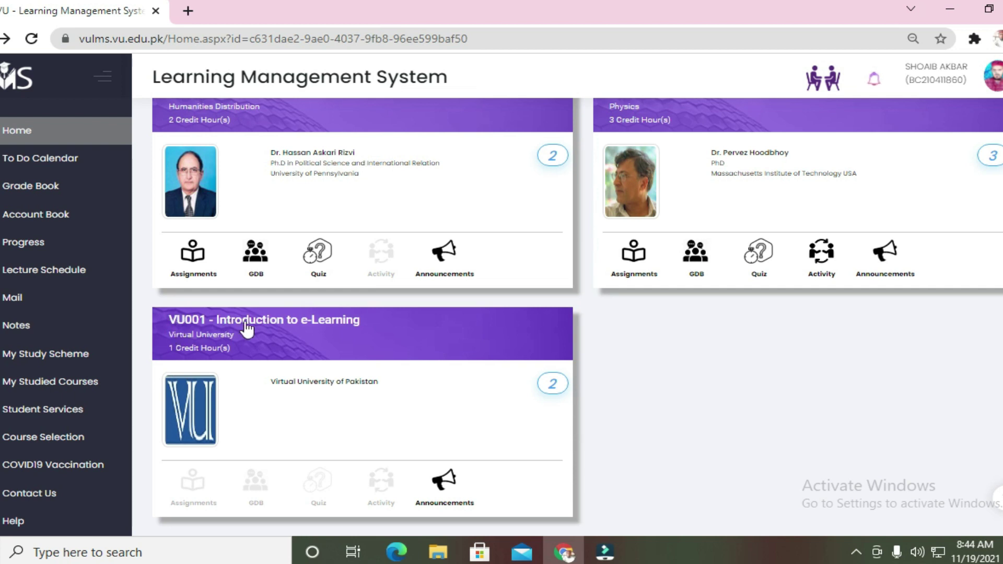
# Open Lesson 1, "How to start and complete this course", in the VU001 - Introduction to e-Learning course and read through its reading content
pyautogui.click(267, 321)
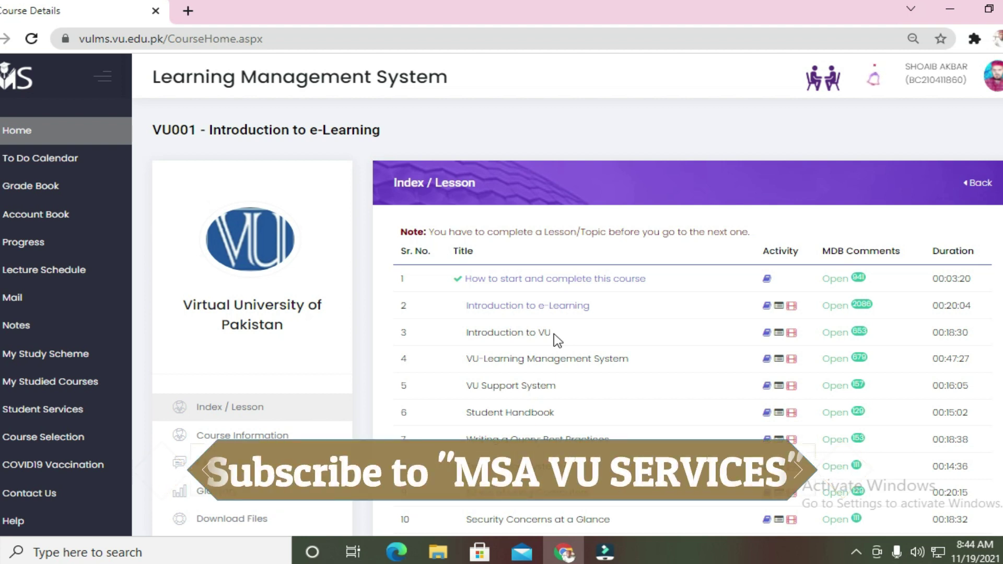
pyautogui.click(544, 282)
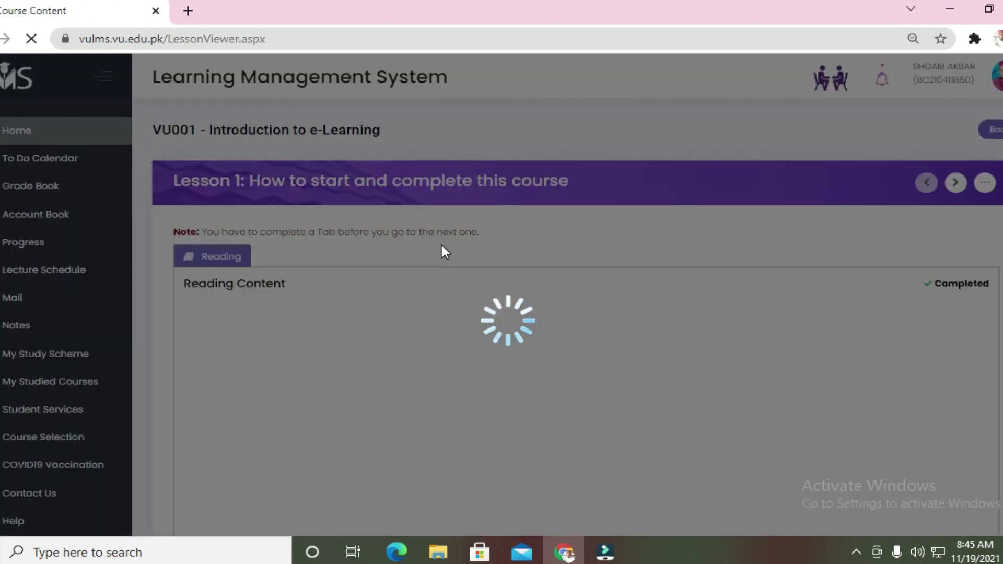
pyautogui.scroll(-10, 395, 345)
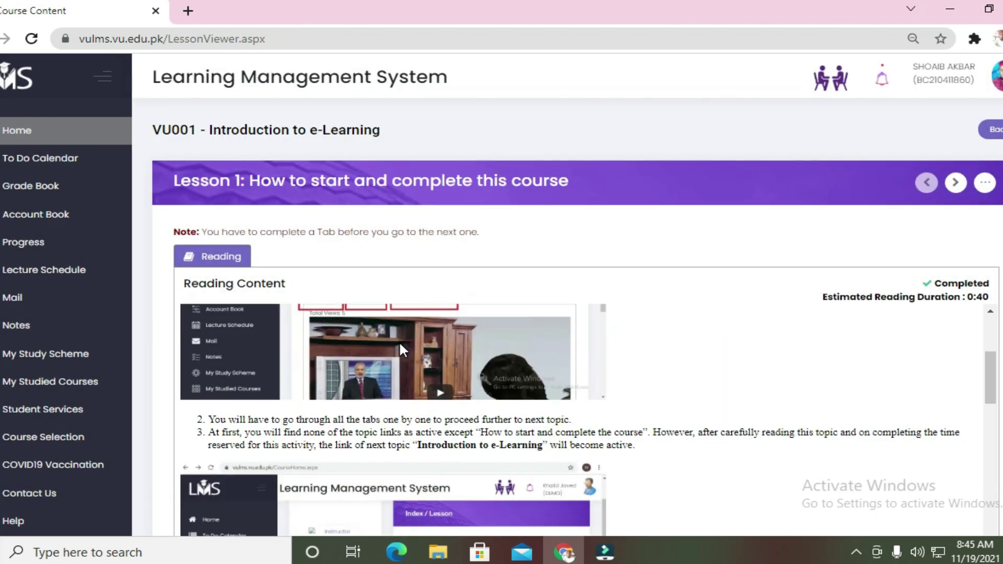
pyautogui.scroll(-10, 400, 345)
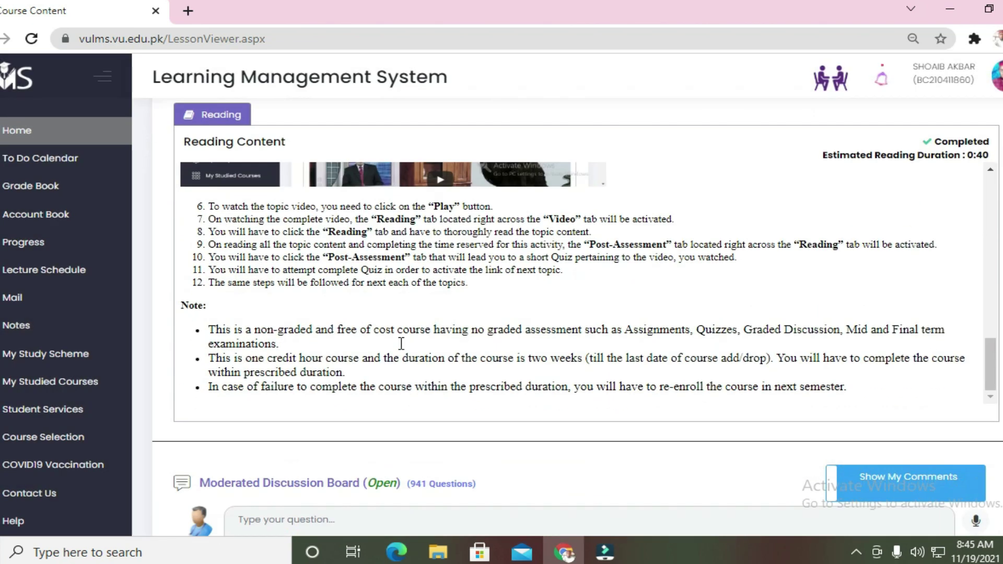
pyautogui.scroll(-5, 400, 345)
pyautogui.scroll(5, 678, 215)
pyautogui.moveTo(990, 344); pyautogui.dragTo(982, 248)
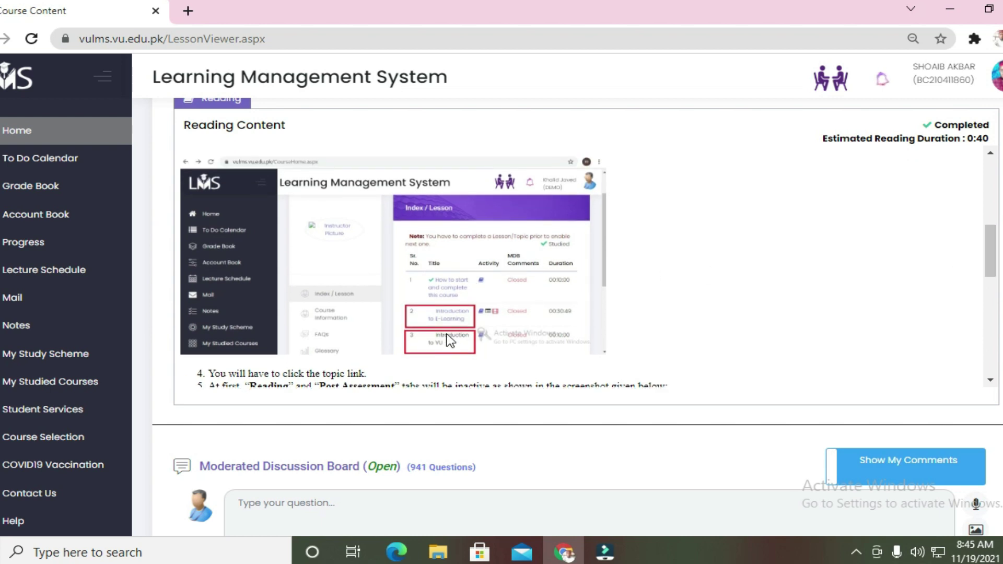
pyautogui.moveTo(992, 269); pyautogui.dragTo(994, 211)
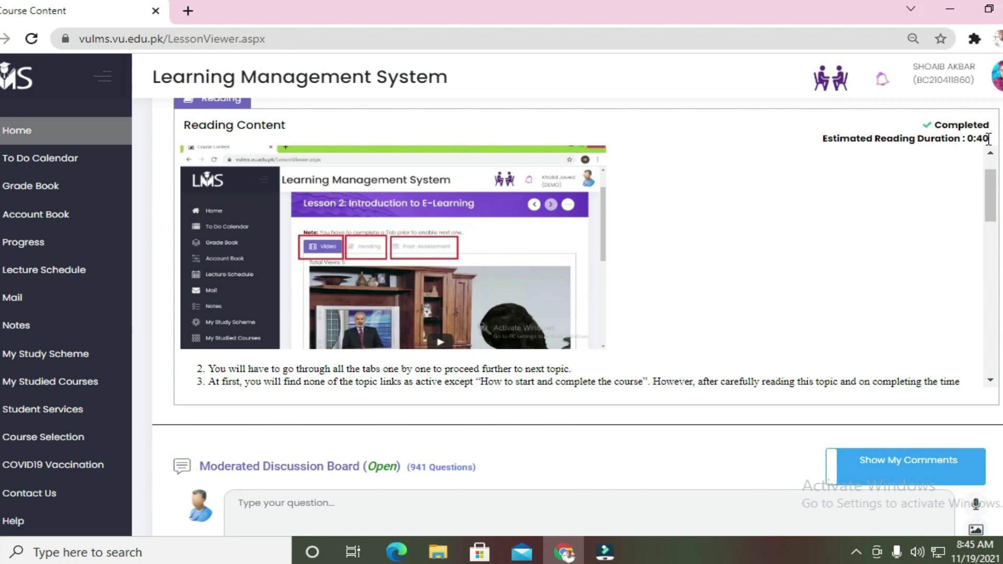
pyautogui.scroll(1, 616, 205)
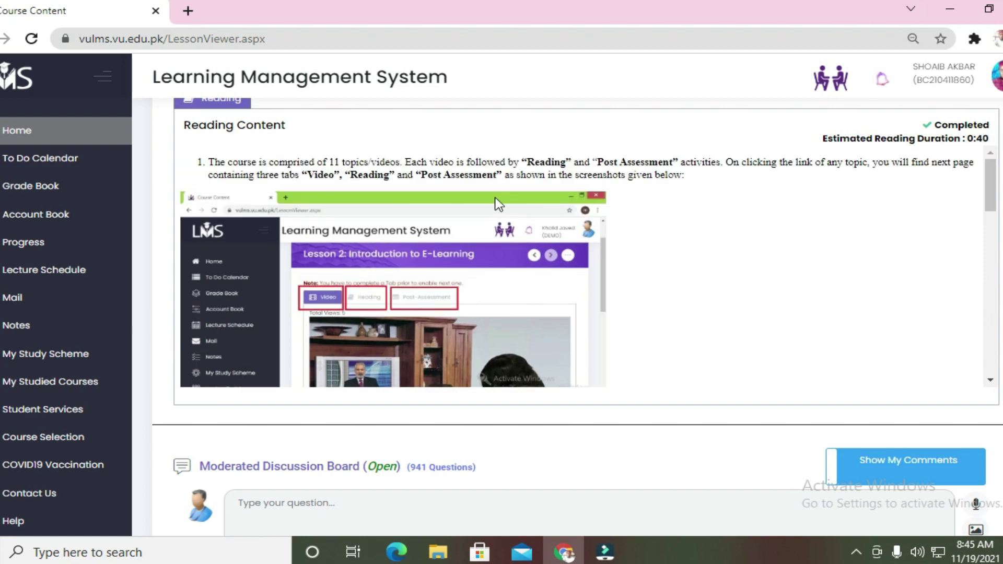
pyautogui.scroll(-15, 496, 205)
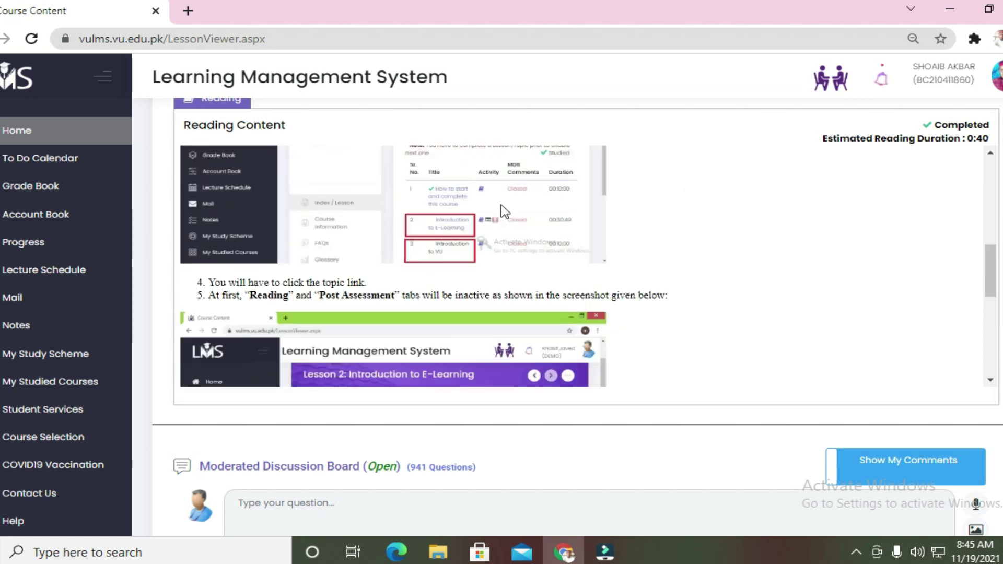
pyautogui.scroll(12, 500, 205)
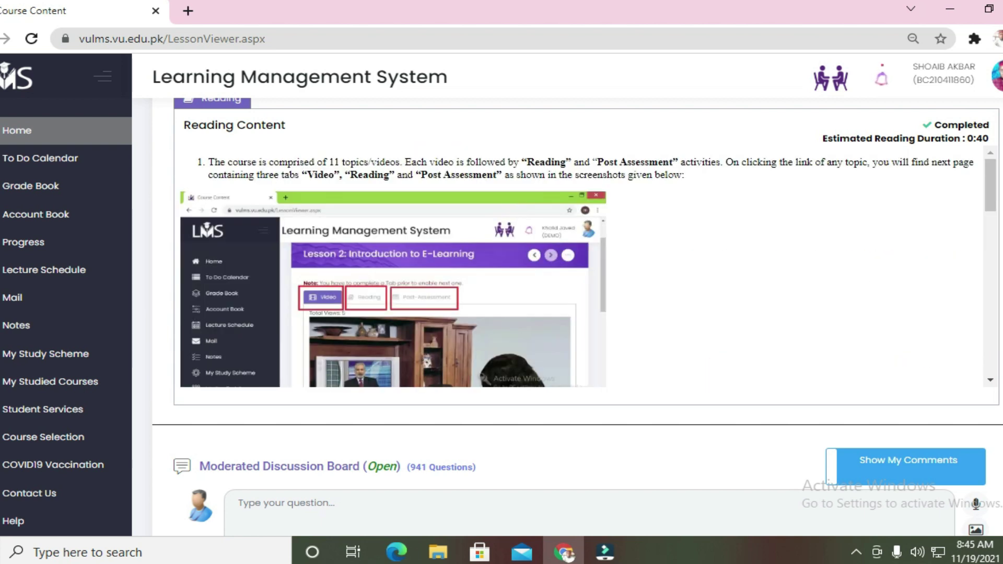
pyautogui.scroll(3, 577, 313)
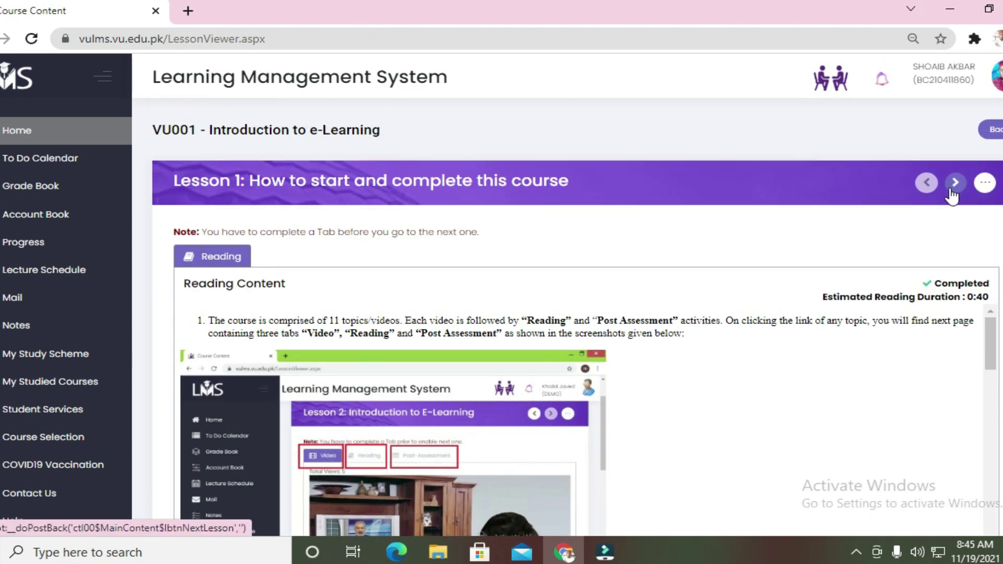
# Go on to Lesson 2, "Introduction to e-Learning", and read through its reading content
pyautogui.click(956, 186)
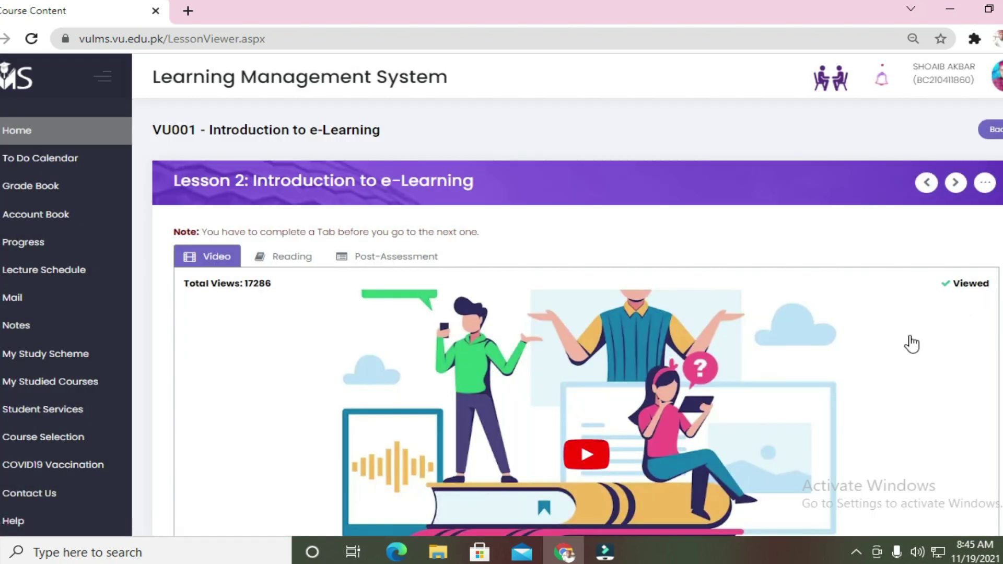
pyautogui.click(285, 258)
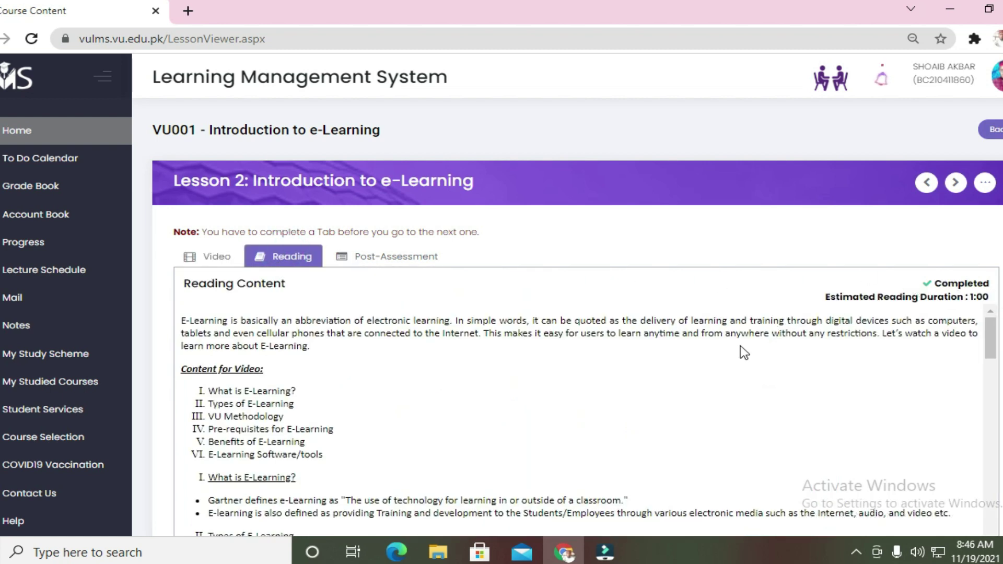
pyautogui.scroll(-3, 739, 350)
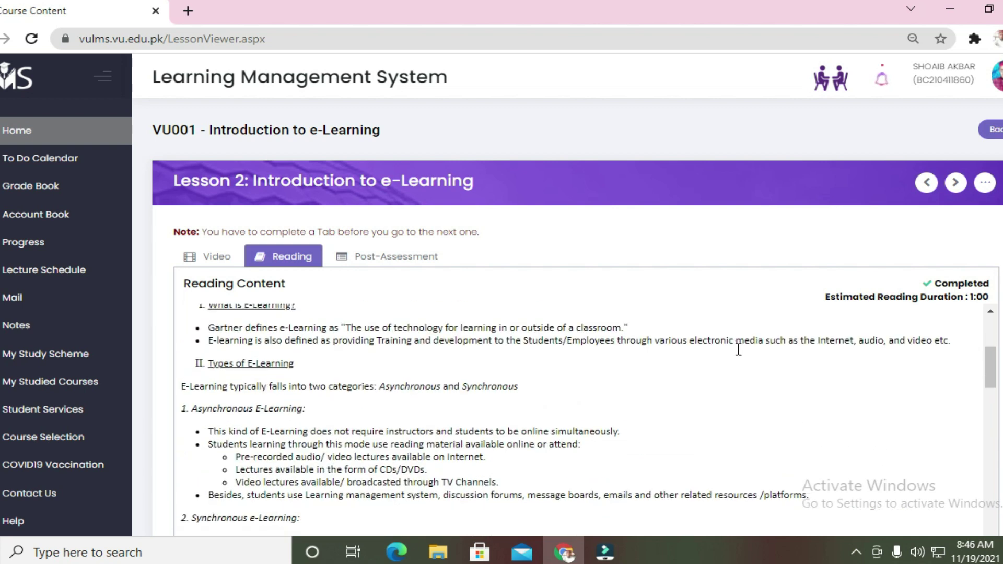
pyautogui.scroll(-1, 739, 350)
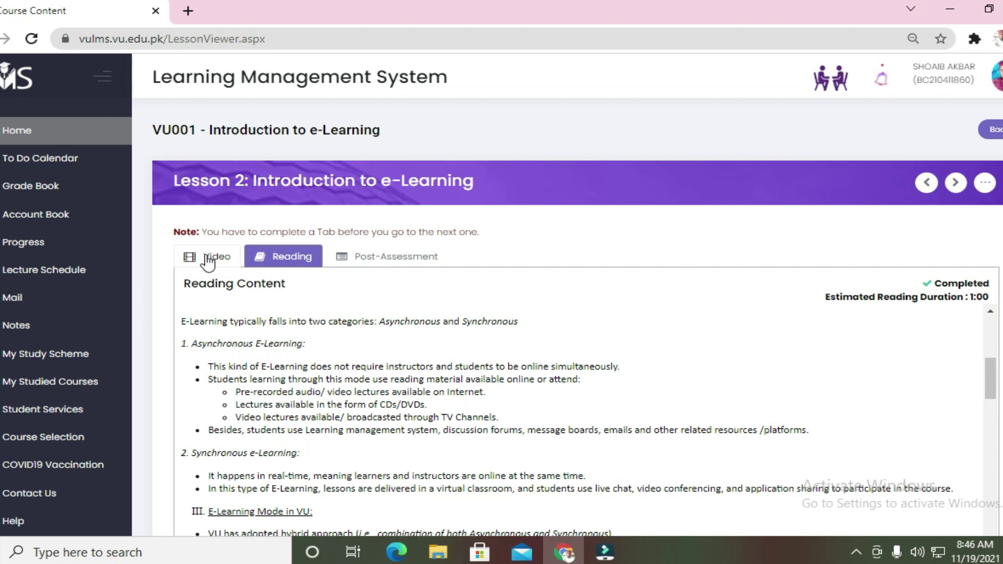
pyautogui.scroll(-4, 315, 424)
pyautogui.scroll(-6, 315, 424)
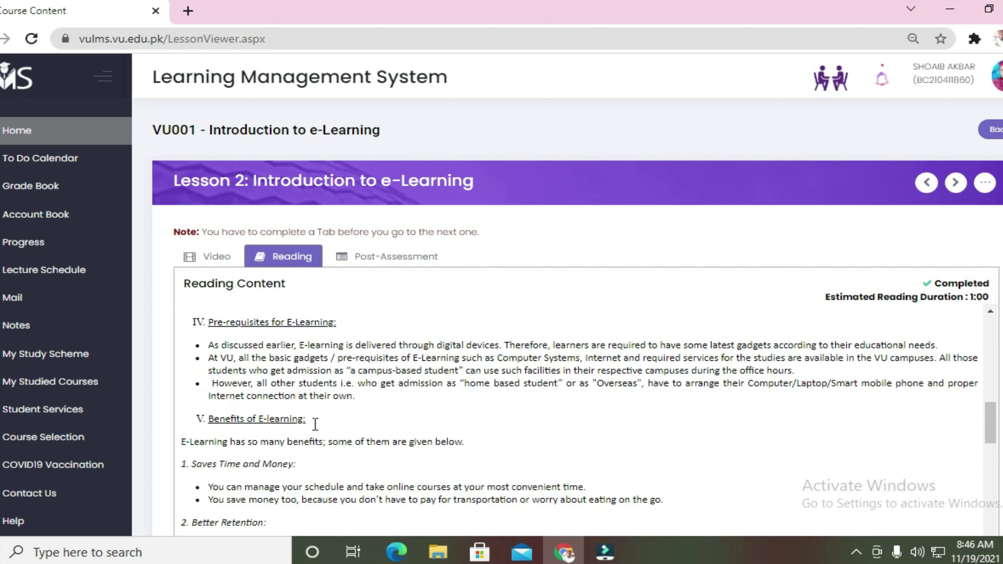
pyautogui.scroll(-5, 315, 424)
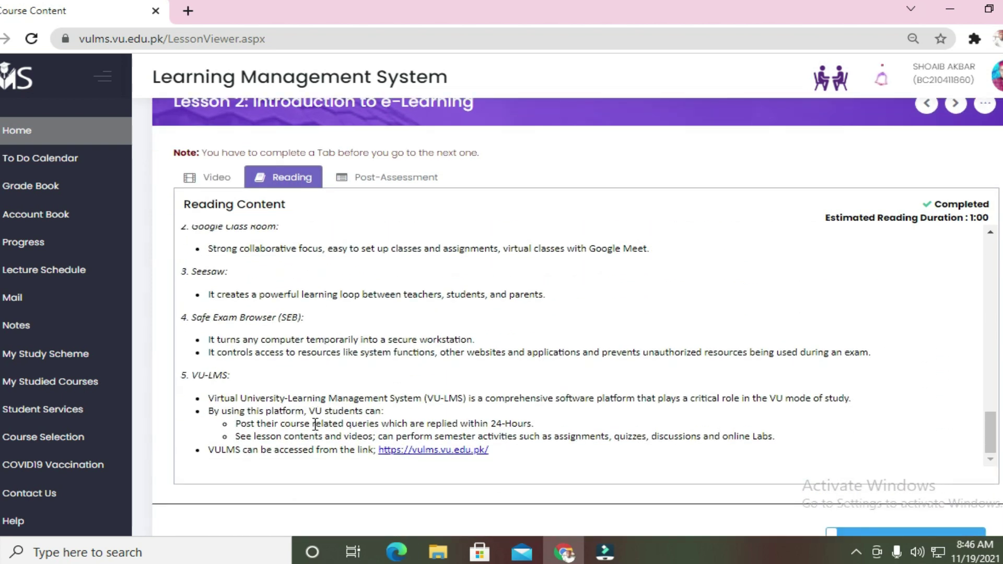
pyautogui.scroll(15, 315, 424)
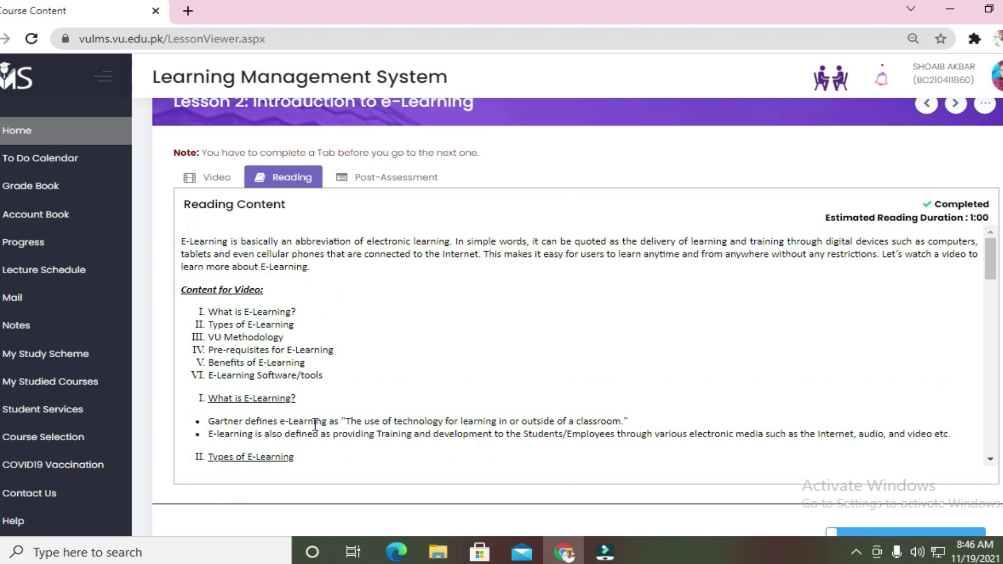
pyautogui.scroll(2, 315, 424)
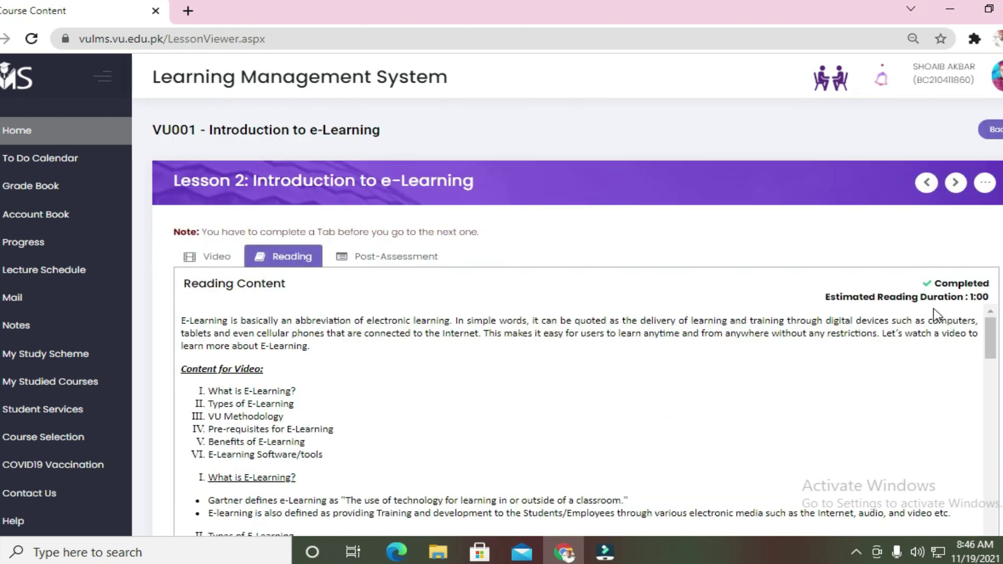
# Open the Post-Assessment of Lesson 2 and start its quiz
pyautogui.click(395, 263)
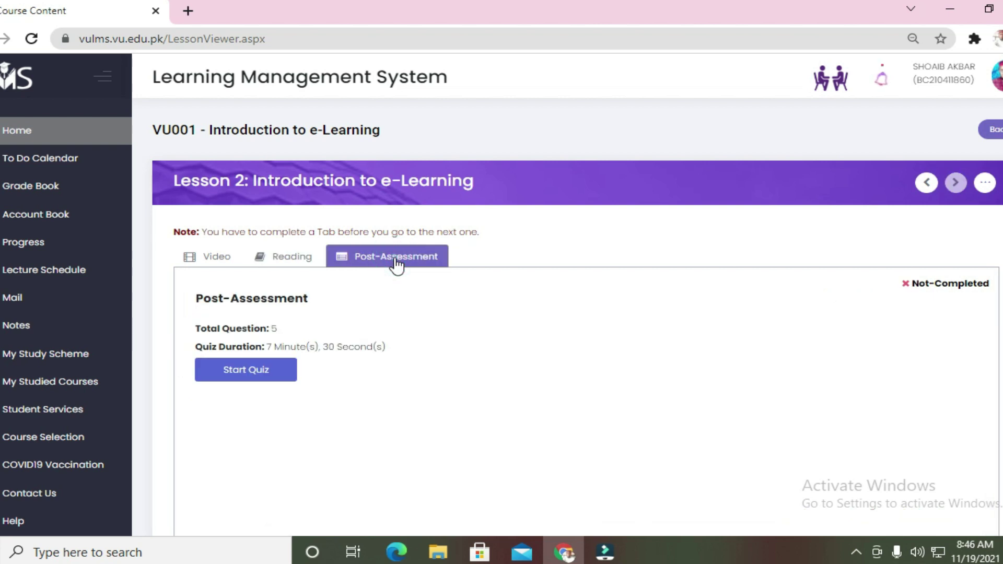
pyautogui.scroll(-2, 326, 412)
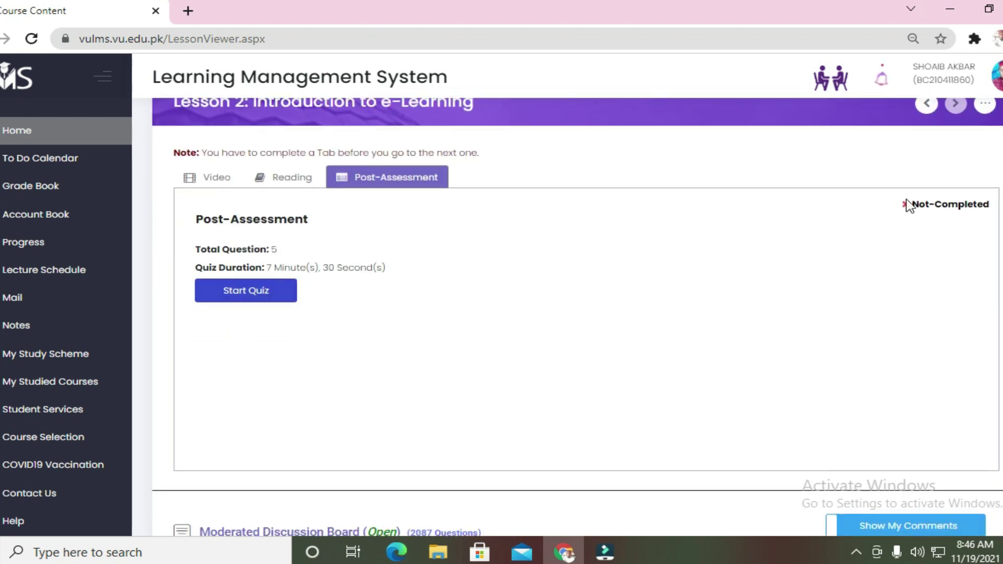
pyautogui.click(245, 296)
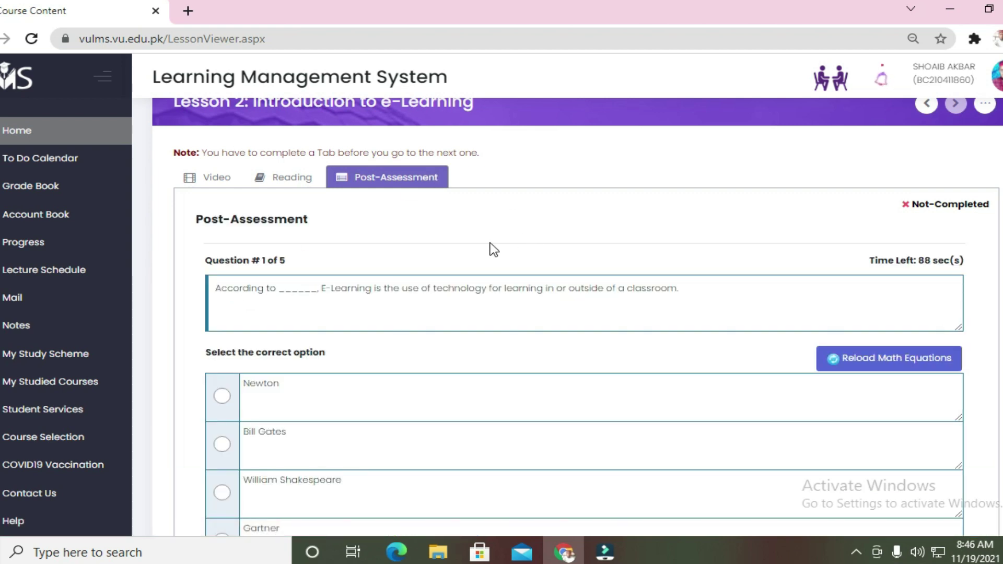
# Answer question 1, on who defines e-Learning as technology use in or outside a classroom, with "Gartner" and save the answer
pyautogui.scroll(2, 500, 271)
pyautogui.scroll(-6, 501, 271)
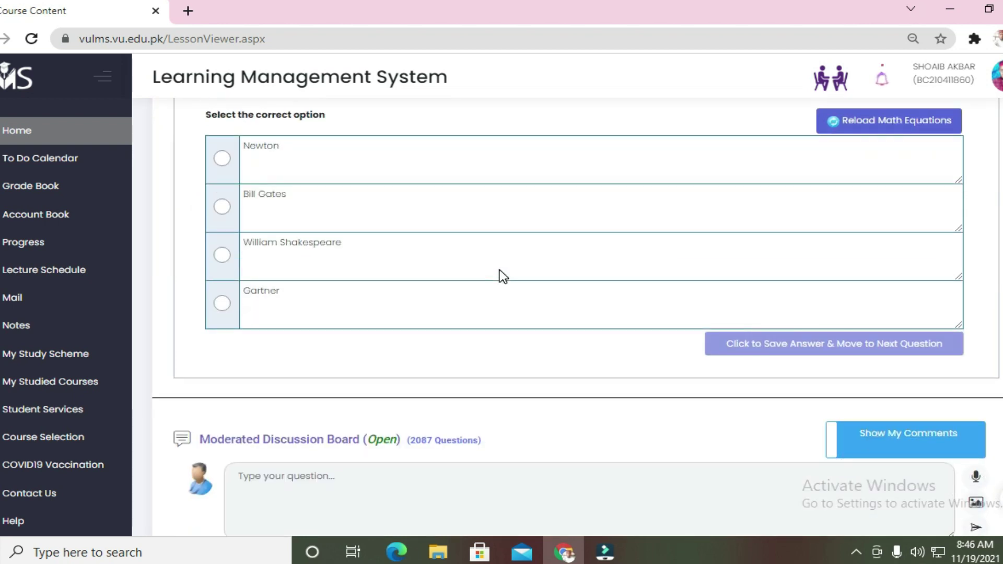
pyautogui.scroll(-1, 502, 275)
pyautogui.scroll(3, 503, 276)
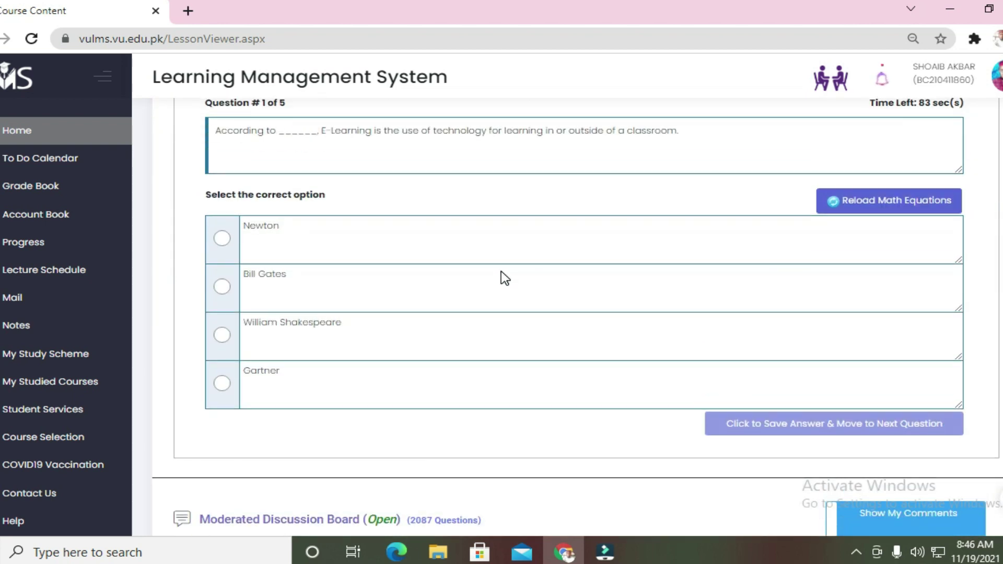
pyautogui.scroll(2, 528, 267)
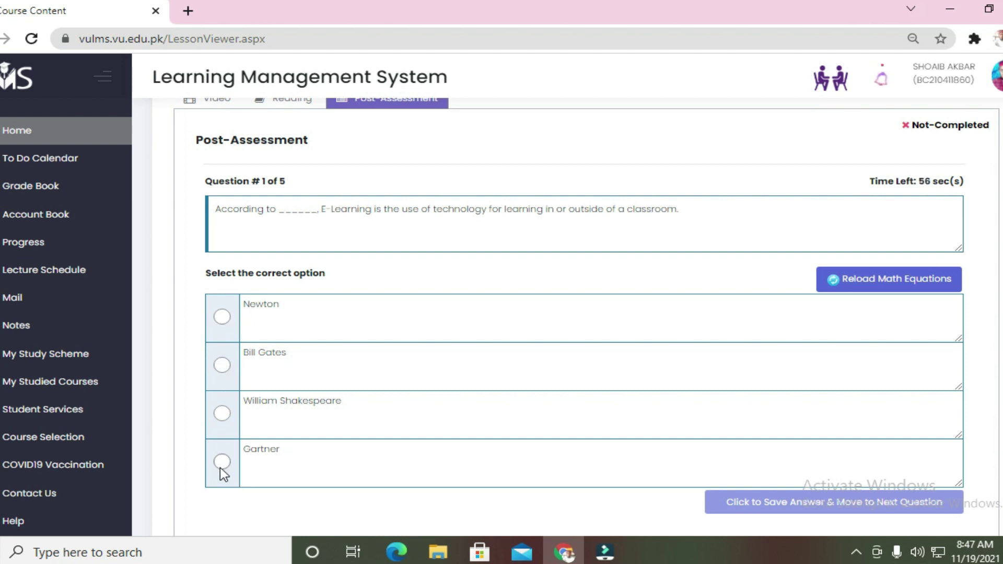
pyautogui.click(221, 318)
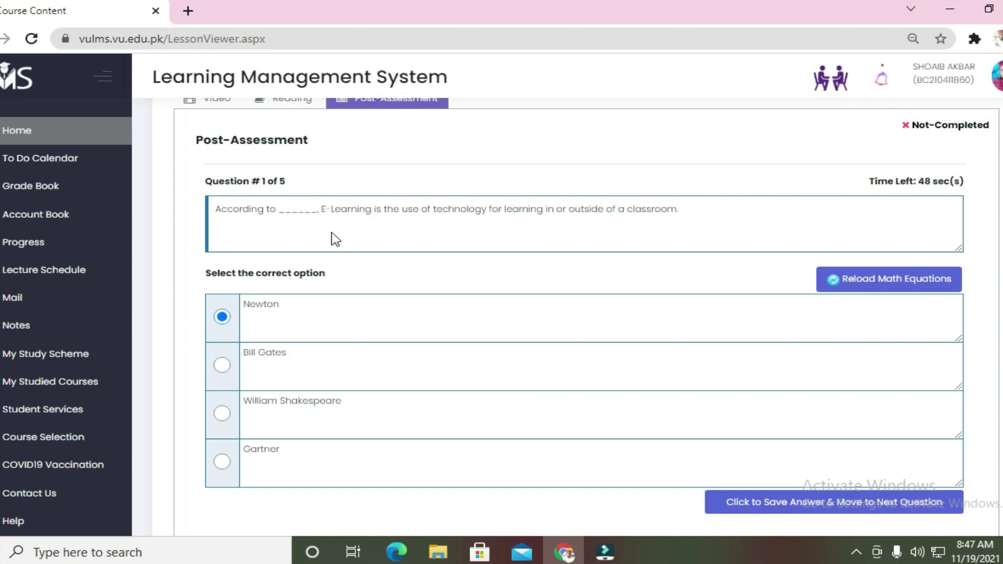
pyautogui.click(224, 367)
pyautogui.click(223, 464)
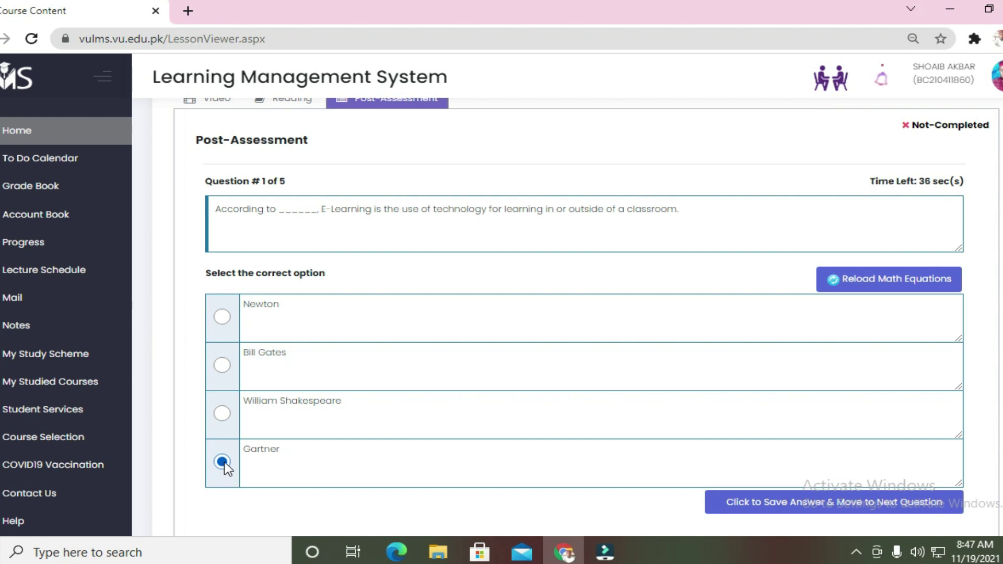
pyautogui.click(839, 502)
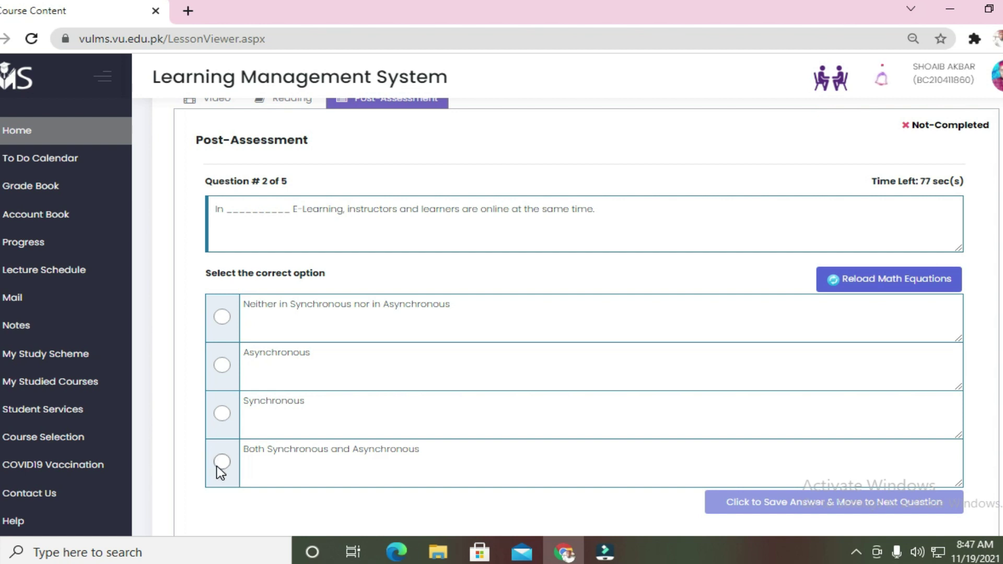
# Answer both question 2, on being online simultaneously, and question 3, on video-conferenced lectures, with "Synchronous", saving each answer
pyautogui.click(221, 413)
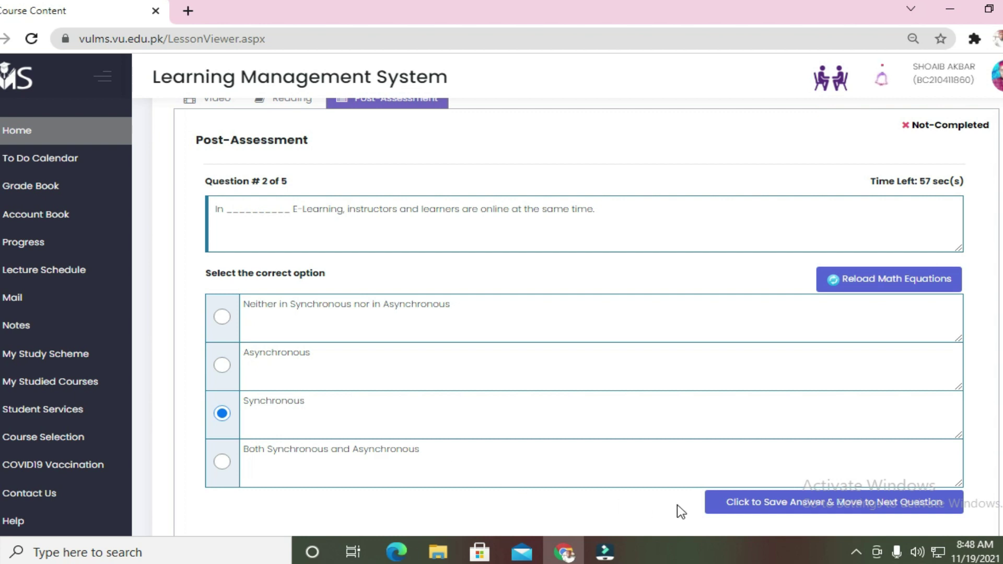
pyautogui.click(820, 507)
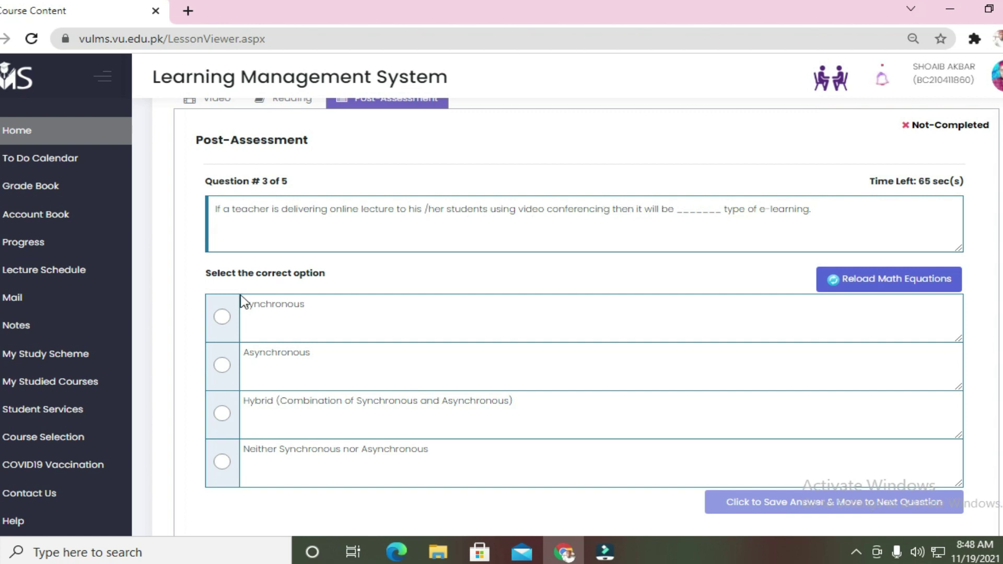
pyautogui.click(222, 317)
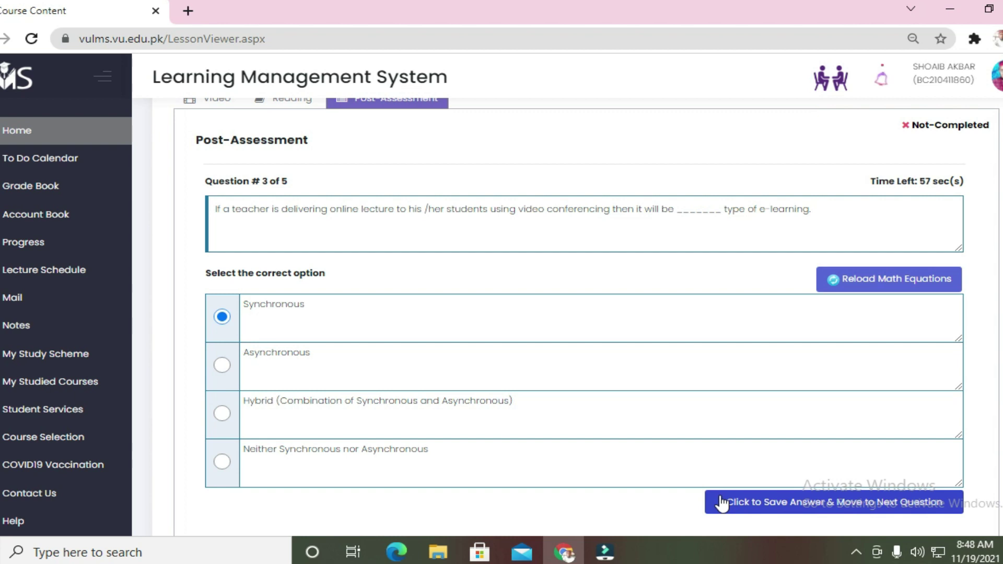
pyautogui.click(744, 503)
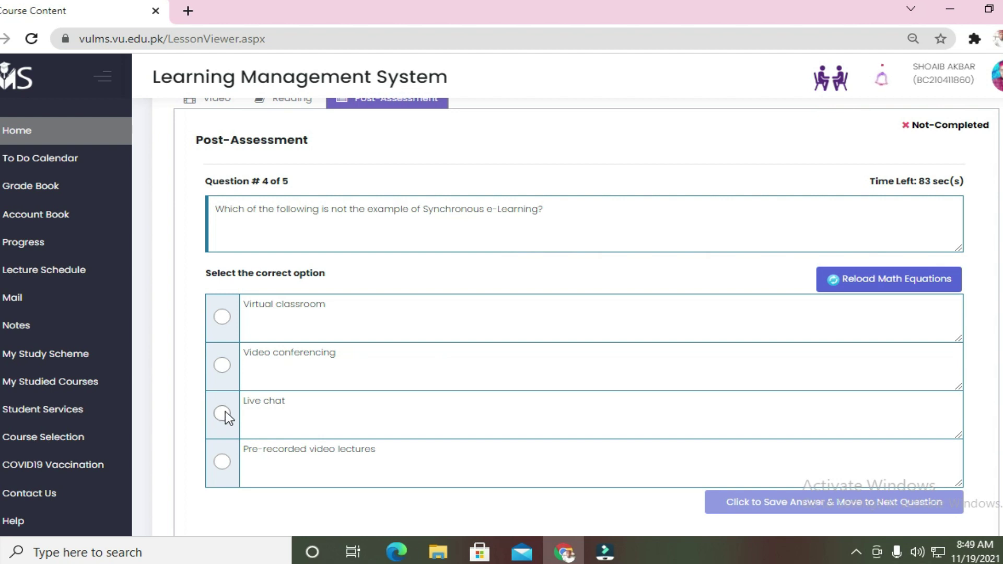
# Answer question 4 with "Pre-recorded video lectures" and question 5, on the Skype session, with "Synchronous", saving each answer
pyautogui.click(224, 464)
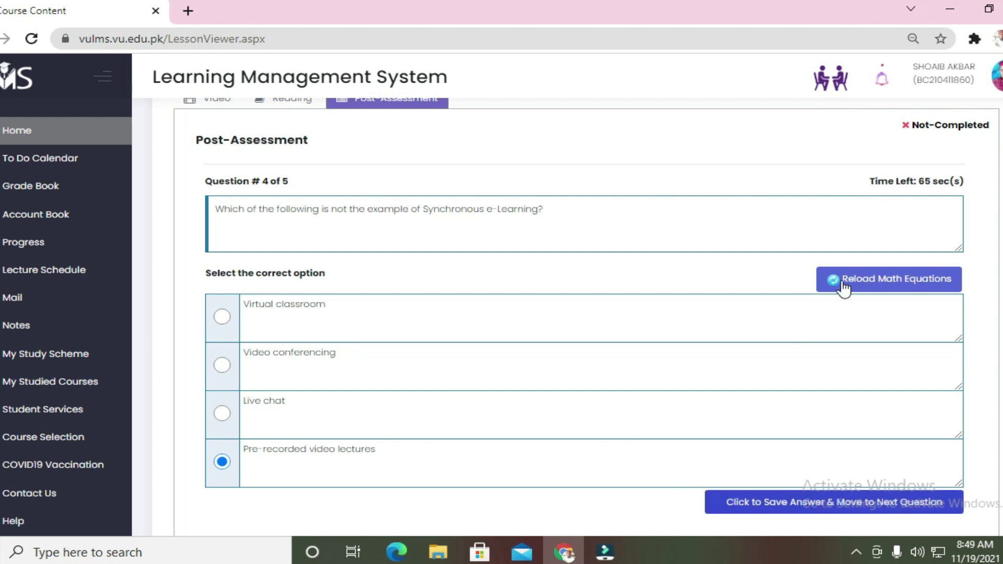
pyautogui.click(807, 512)
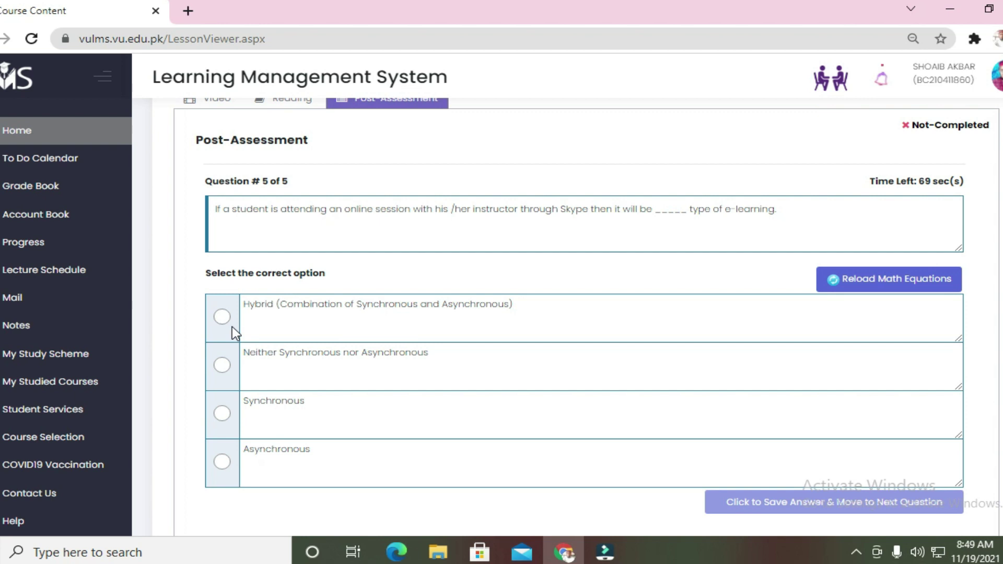
pyautogui.click(221, 413)
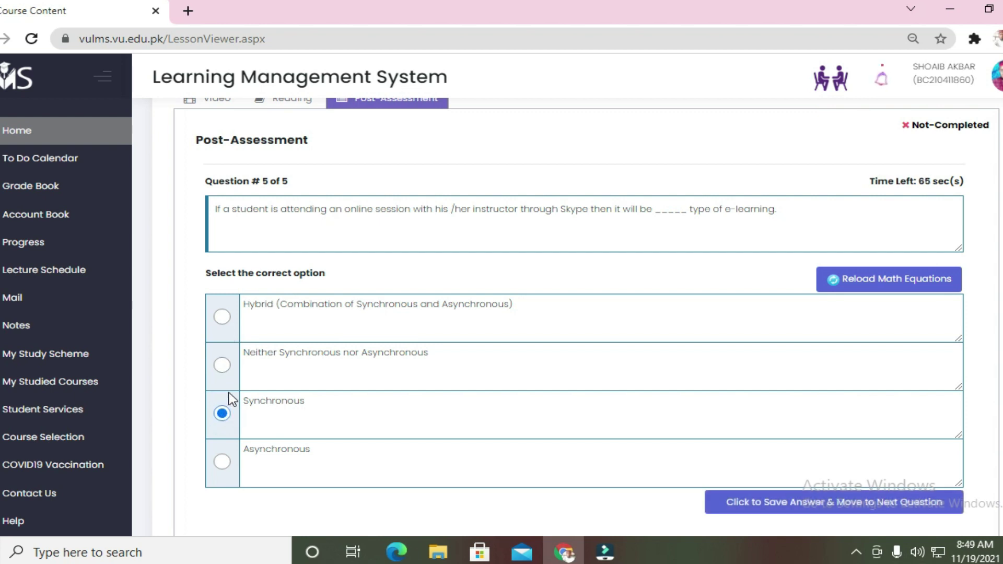
pyautogui.click(817, 504)
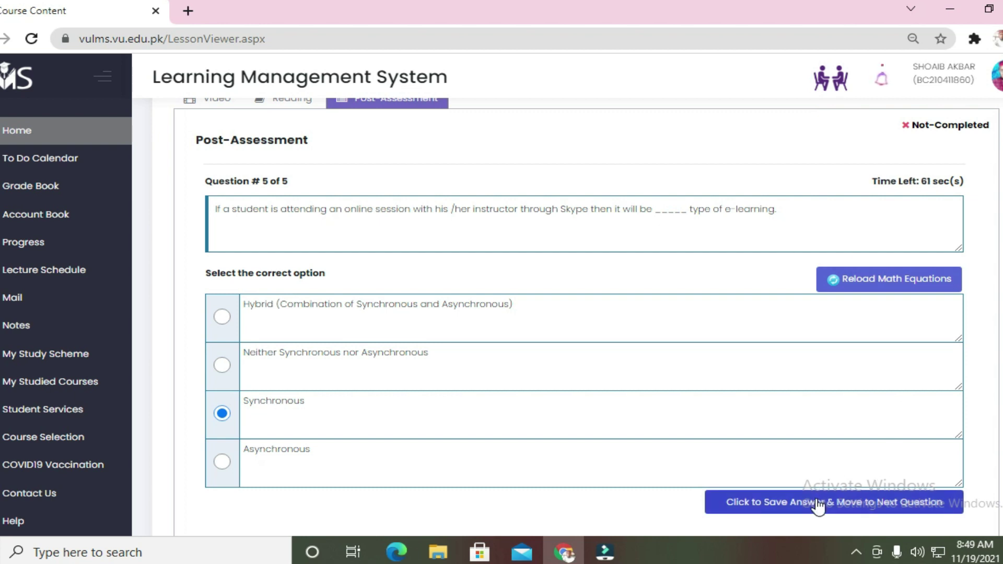
# Save the answer to question 5 to finish the quiz and review the result of each question in the Assessment Attempt Detail
pyautogui.click(817, 503)
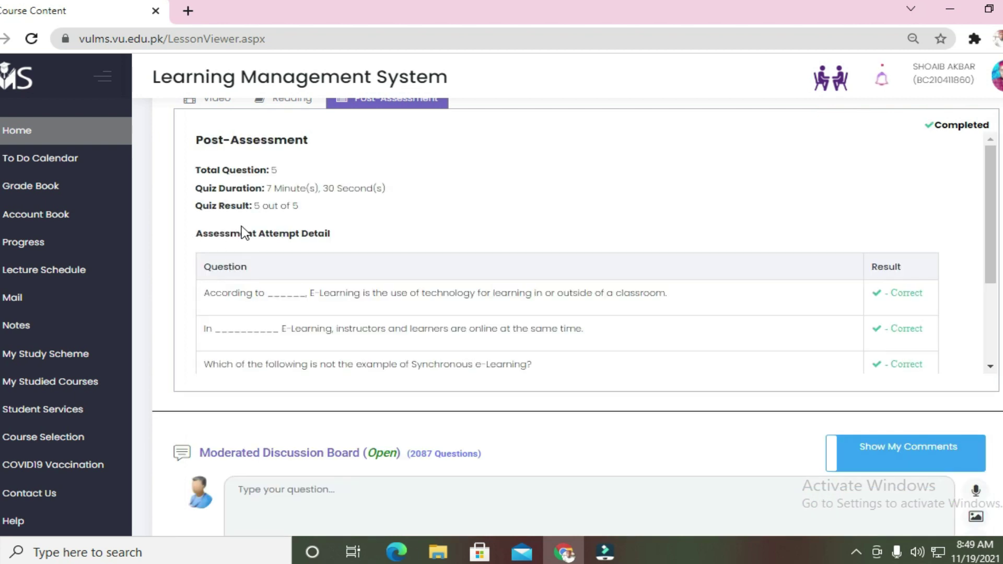
pyautogui.scroll(-3, 739, 385)
pyautogui.scroll(1, 734, 362)
pyautogui.scroll(3, 735, 364)
pyautogui.moveTo(990, 269); pyautogui.dragTo(998, 340)
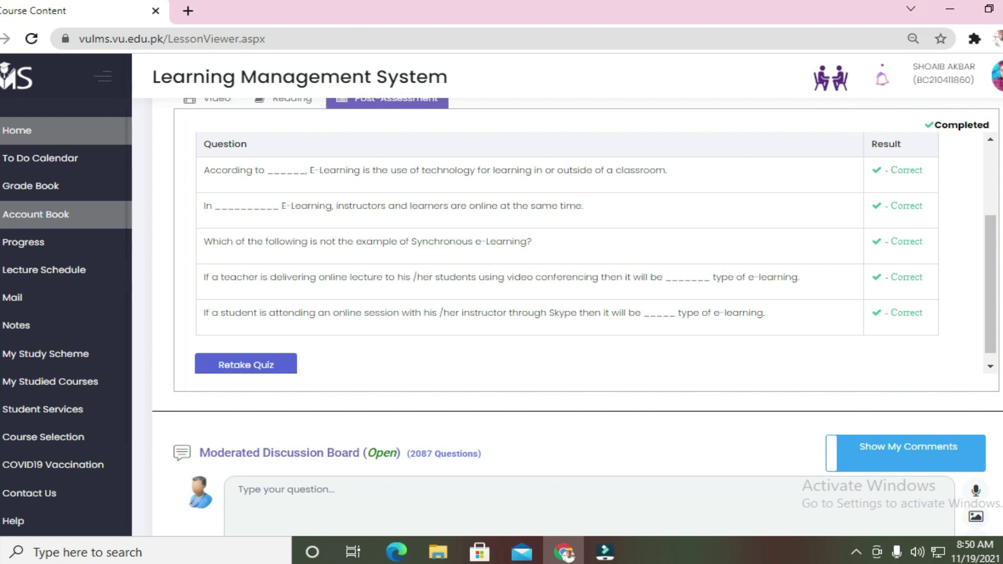
# Open the Progress Timeline for VU001-Introduction to e-Learning and examine the course content completion, self-assessment score and graded activities
pyautogui.click(4, 247)
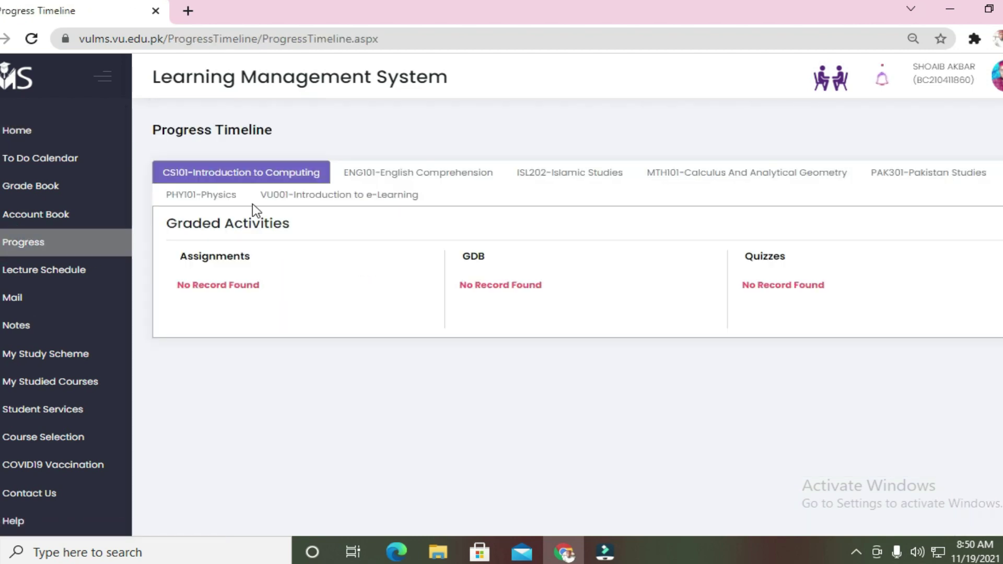
pyautogui.click(313, 196)
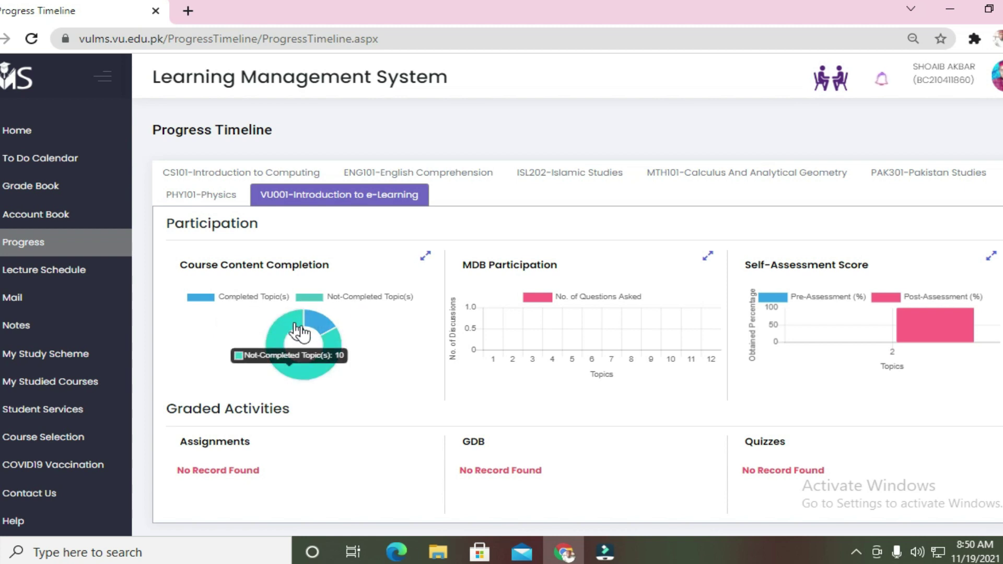
pyautogui.moveTo(327, 338)
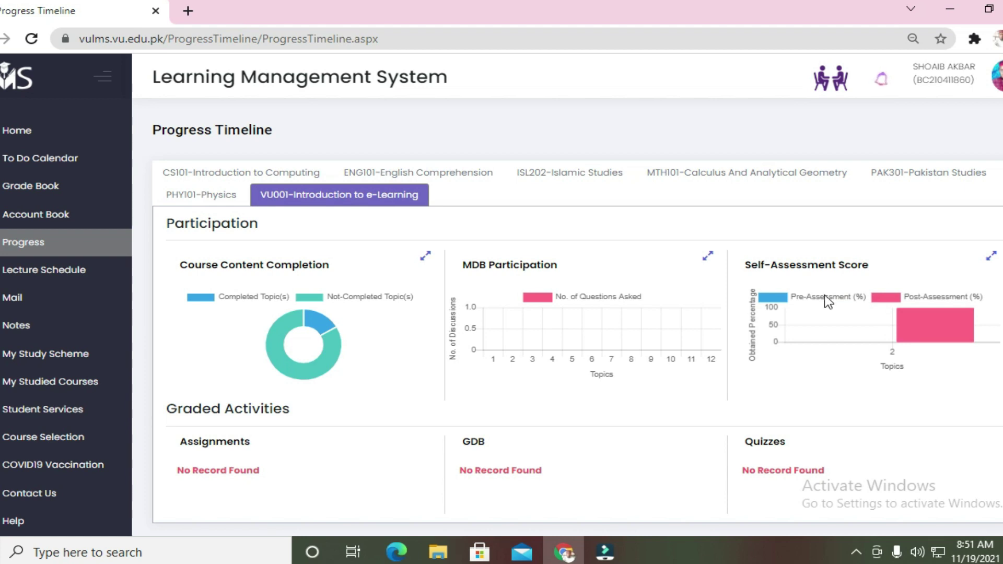
pyautogui.moveTo(813, 308)
pyautogui.moveTo(987, 344)
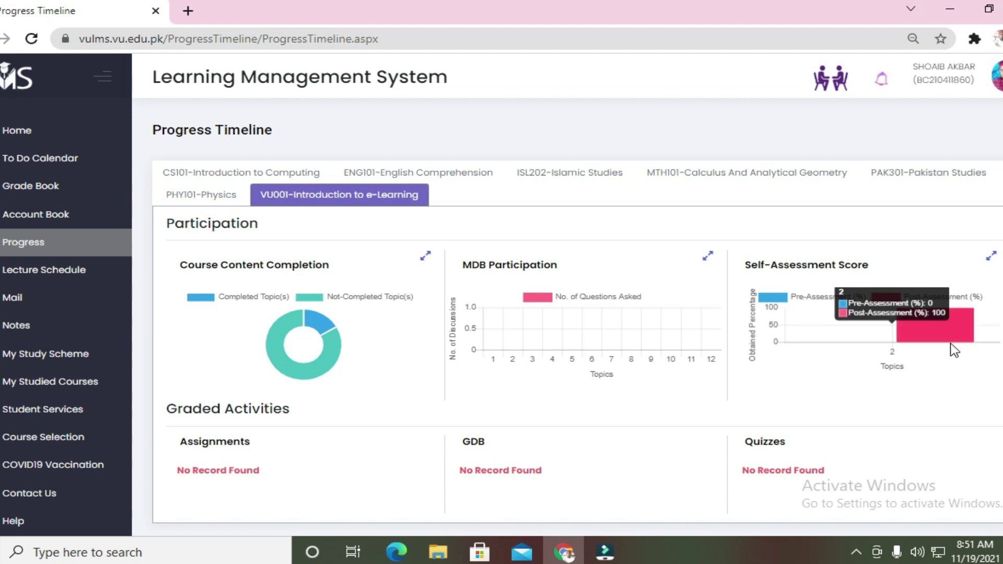
pyautogui.scroll(-2, 778, 423)
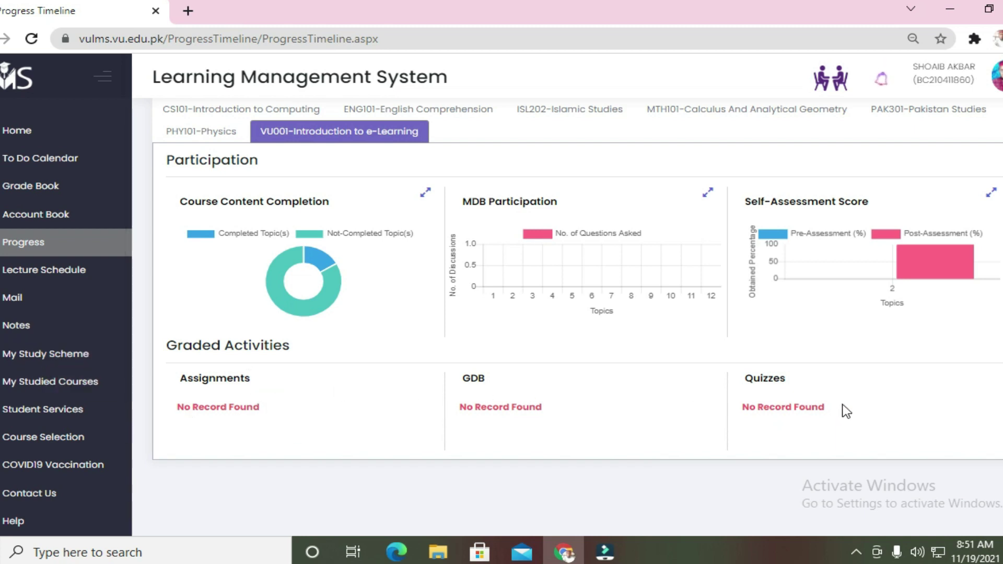
pyautogui.scroll(2, 491, 395)
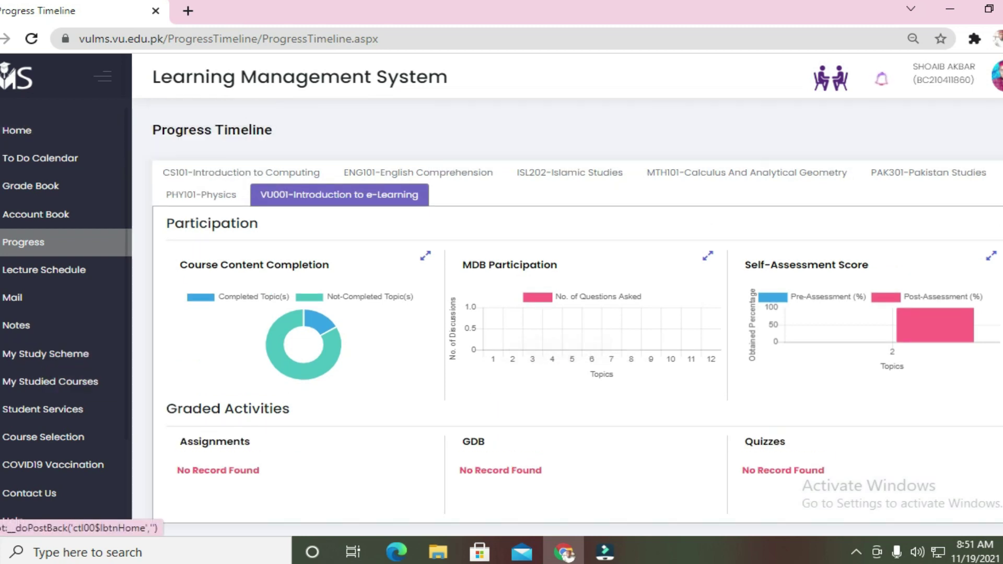
pyautogui.click(31, 185)
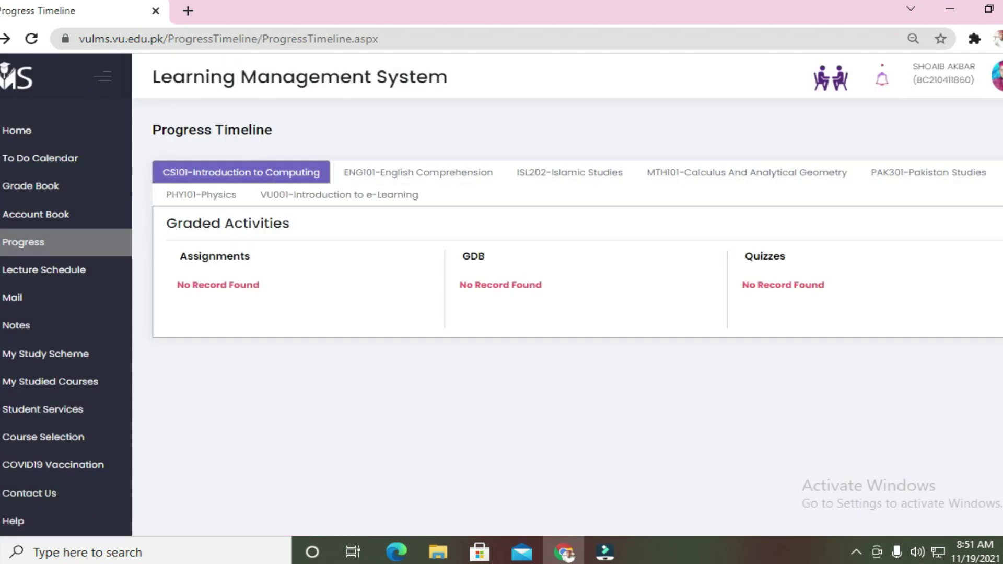
pyautogui.hotkey('alt', 'Right')
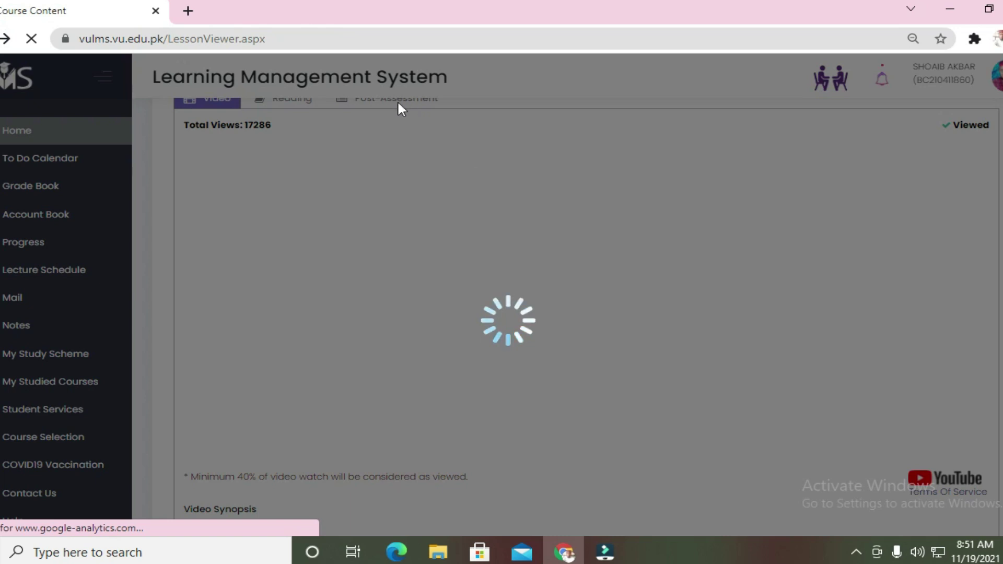
pyautogui.hotkey('alt', 'Left')
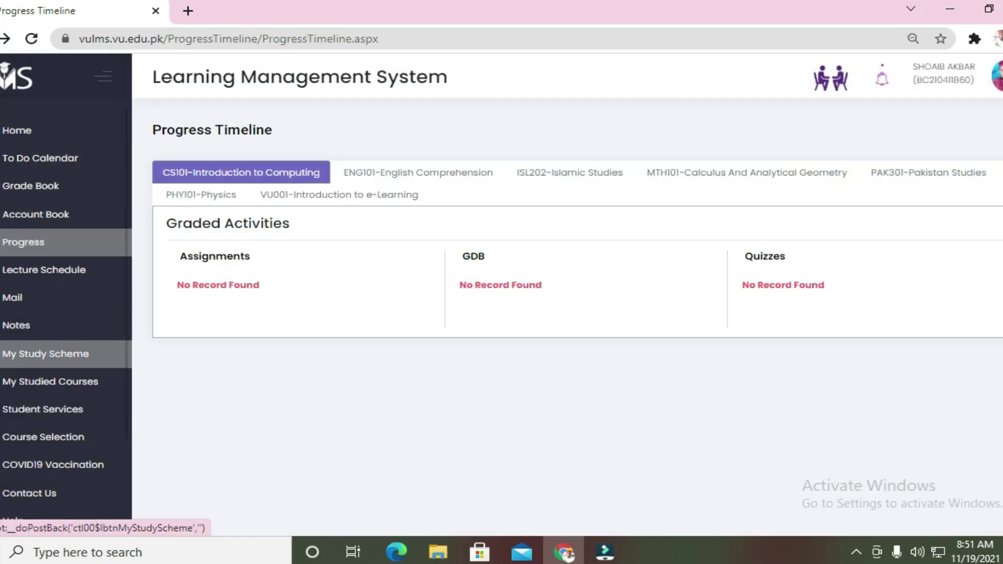
# Return to the home page and open the lesson index of the VU001 - Introduction to e-Learning course
pyautogui.click(7, 135)
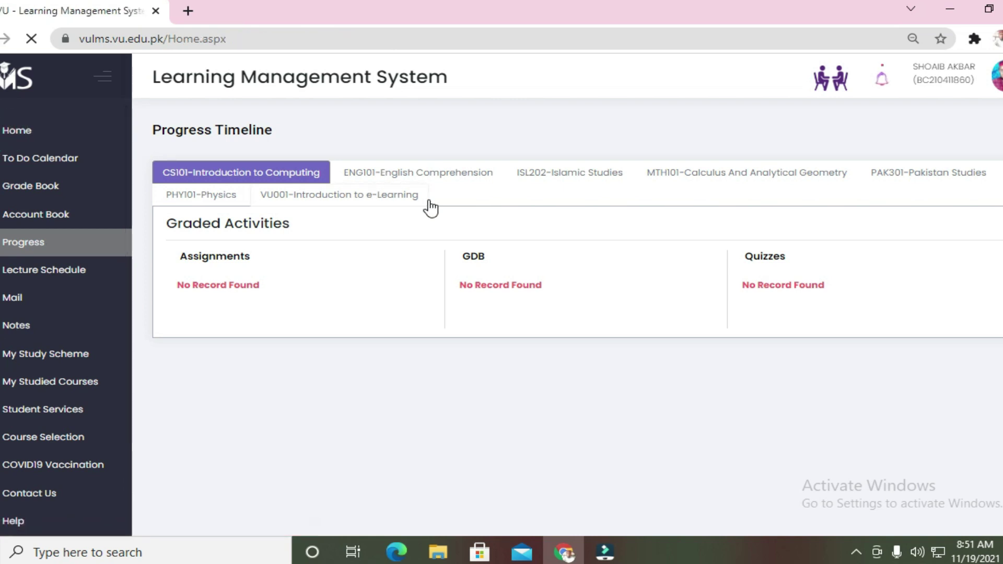
pyautogui.scroll(-10, 491, 434)
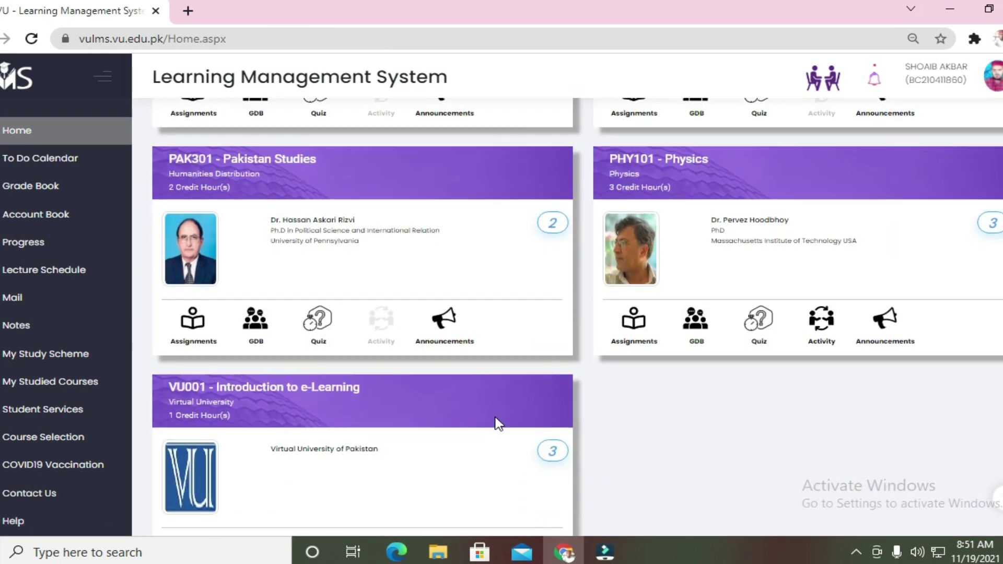
pyautogui.click(239, 325)
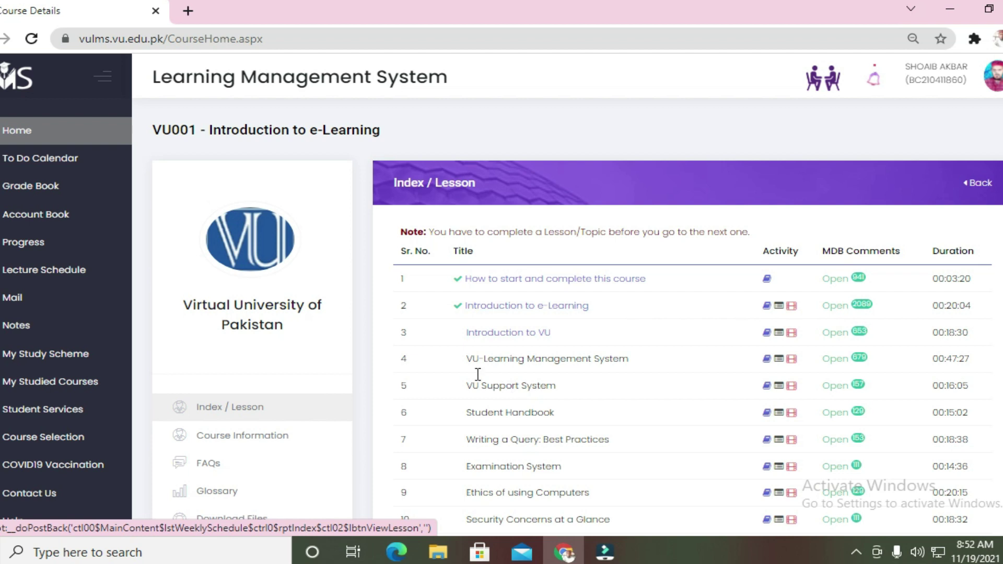
# Open Lesson 3: Introduction to VU and look over its tabs, video synopsis and Moderated Discussion Board comments
pyautogui.click(508, 334)
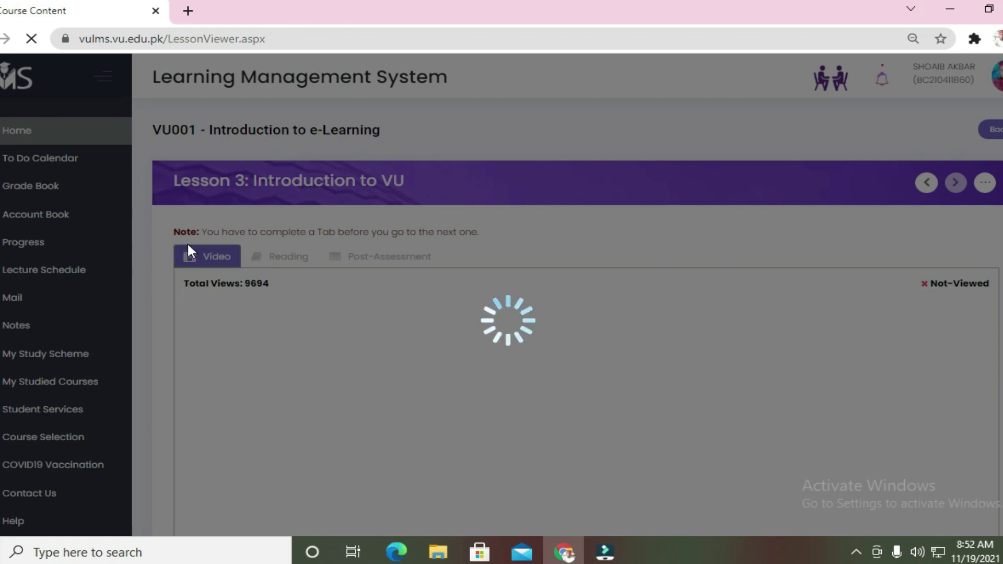
pyautogui.scroll(-5, 405, 388)
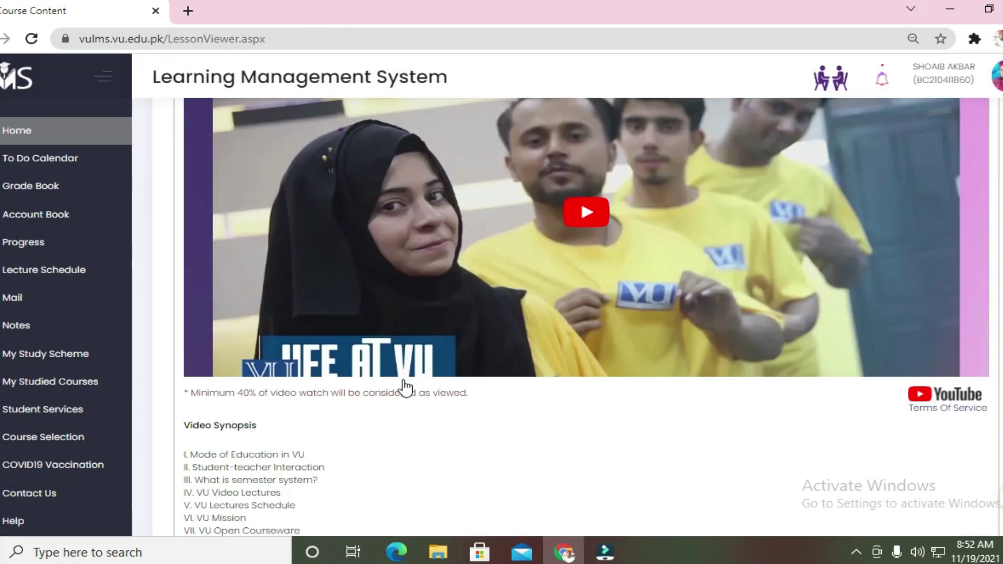
pyautogui.scroll(5, 405, 388)
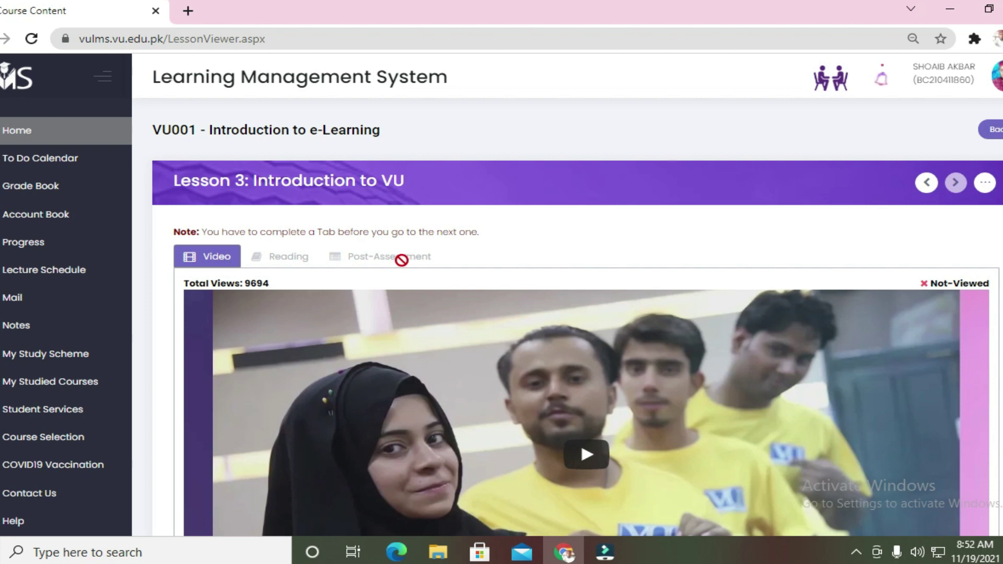
pyautogui.scroll(-10, 401, 260)
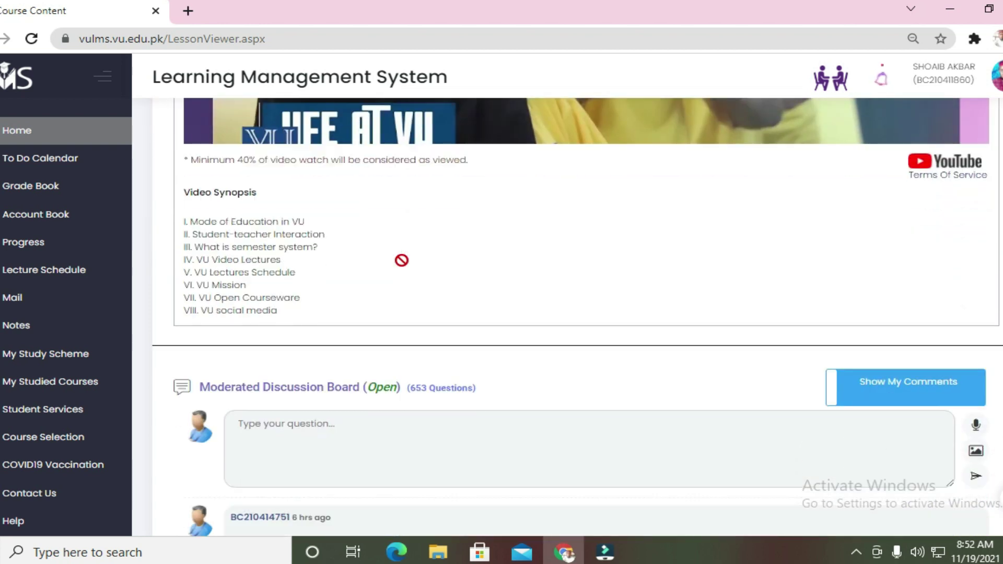
pyautogui.scroll(-6, 402, 261)
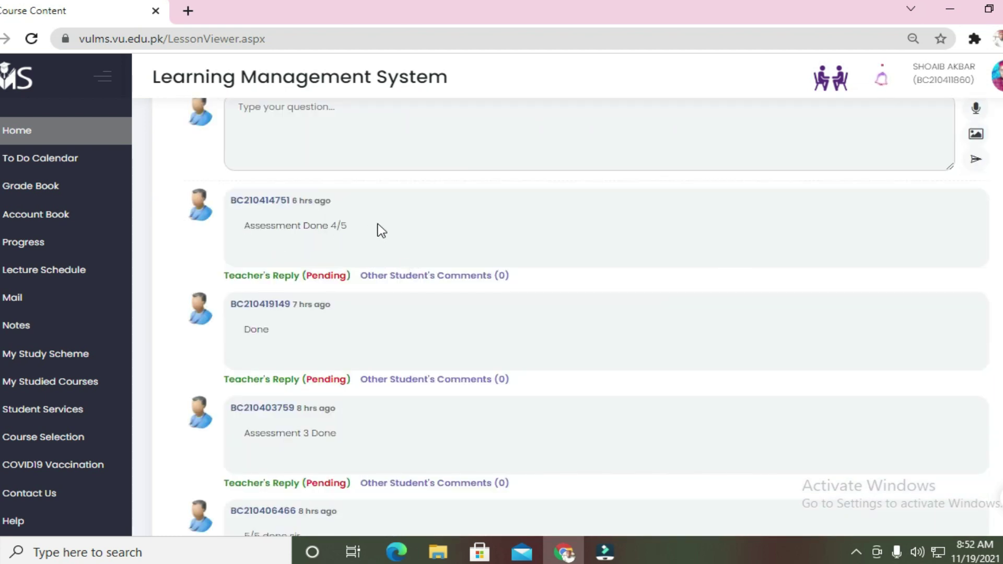
pyautogui.scroll(8, 381, 230)
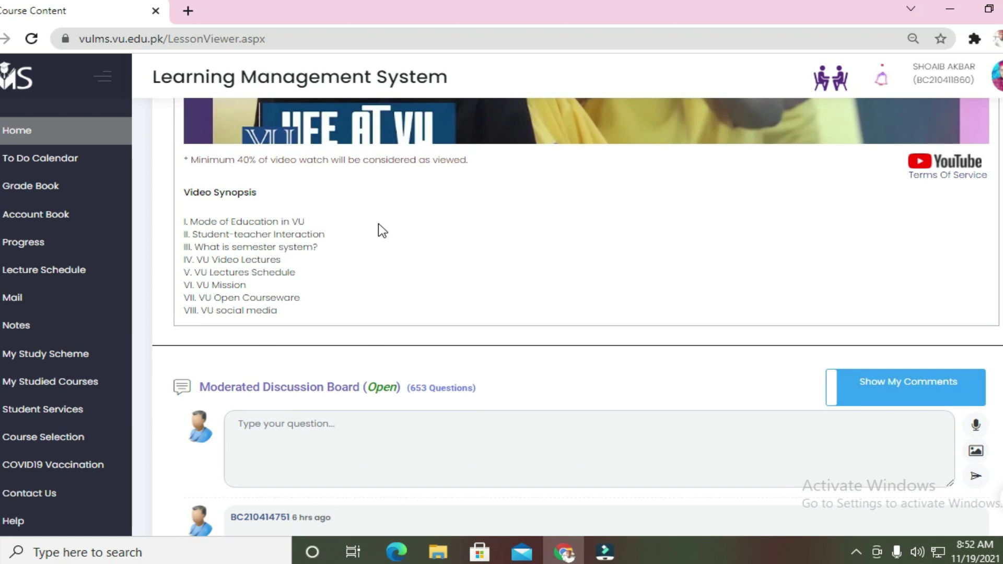
pyautogui.scroll(4, 378, 221)
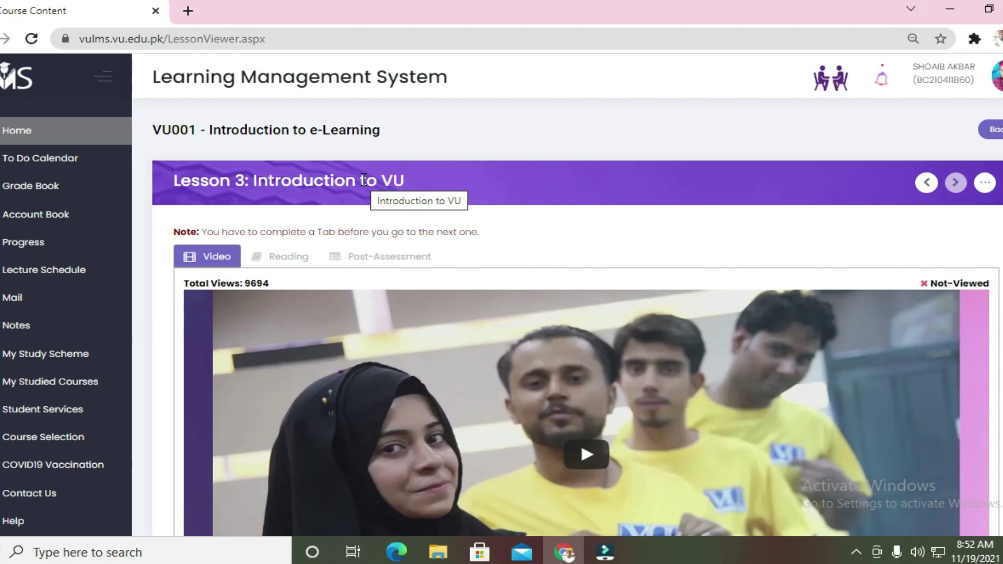
# Go back from Lesson 3 to the VU001 lesson index, leaving no context menu open
pyautogui.click(4, 39)
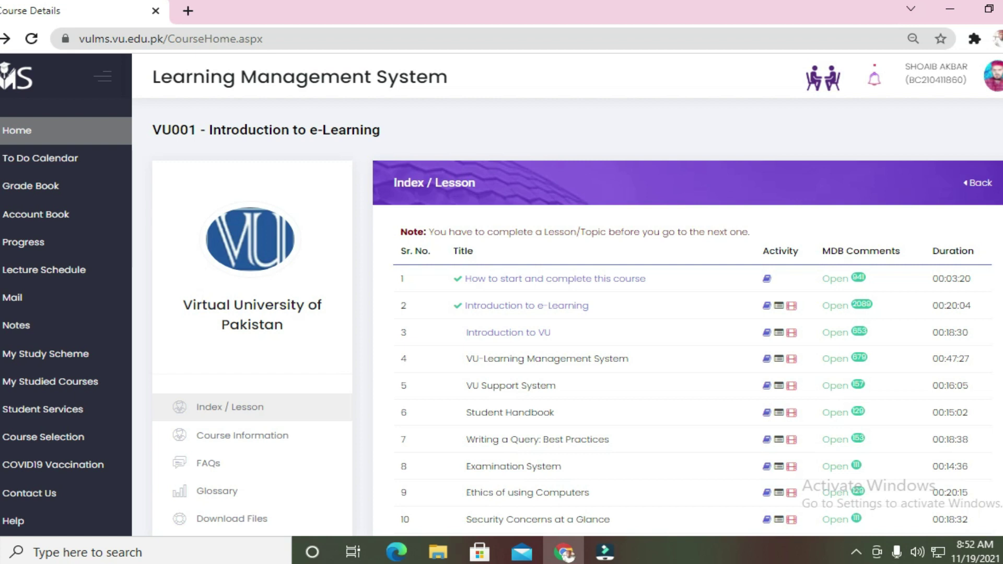
pyautogui.rightClick(153, 98)
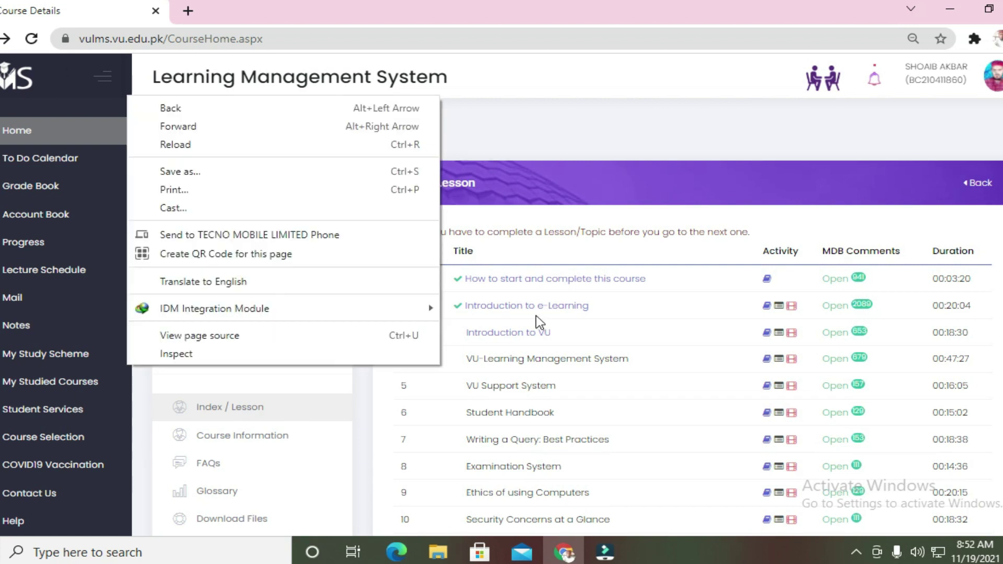
pyautogui.click(615, 302)
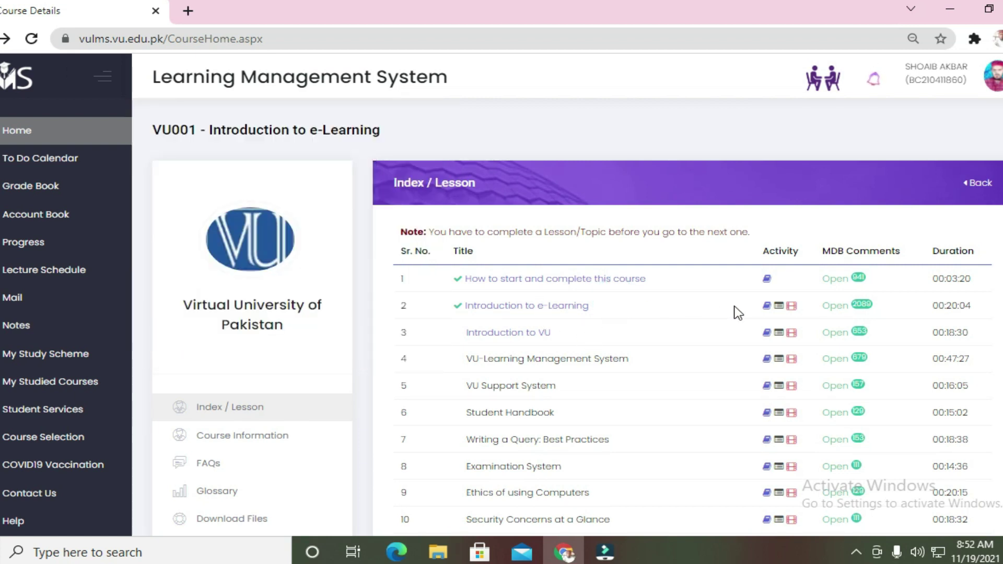